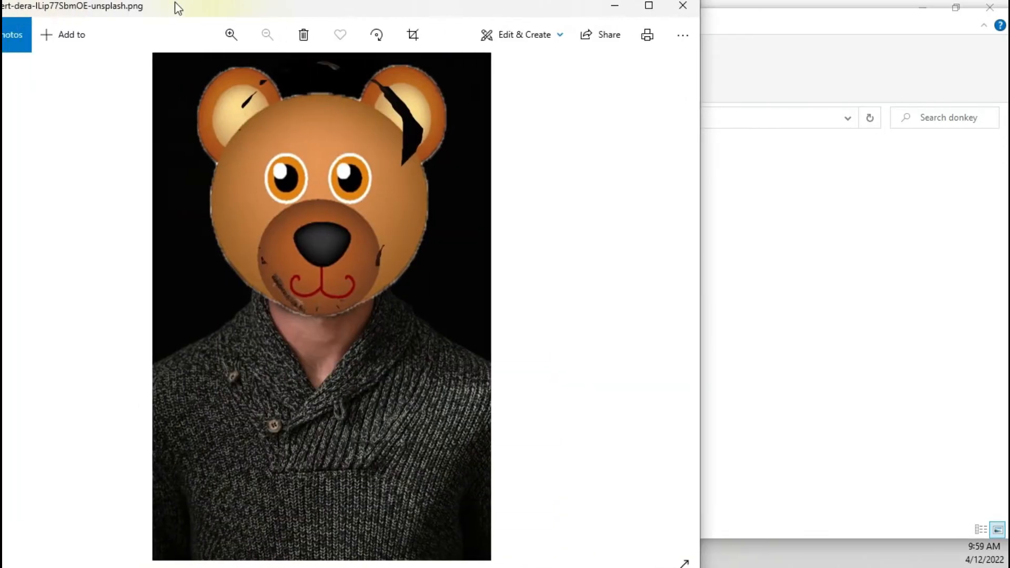
- Examine the finished composite image of the bear-faced man up close, including the sweater and neck area, and close the image
{"action": "left_click_drag", "start_coordinate": [179, 7], "coordinate": [282, 6]}
{"action": "double_click", "coordinate": [281, 7]}
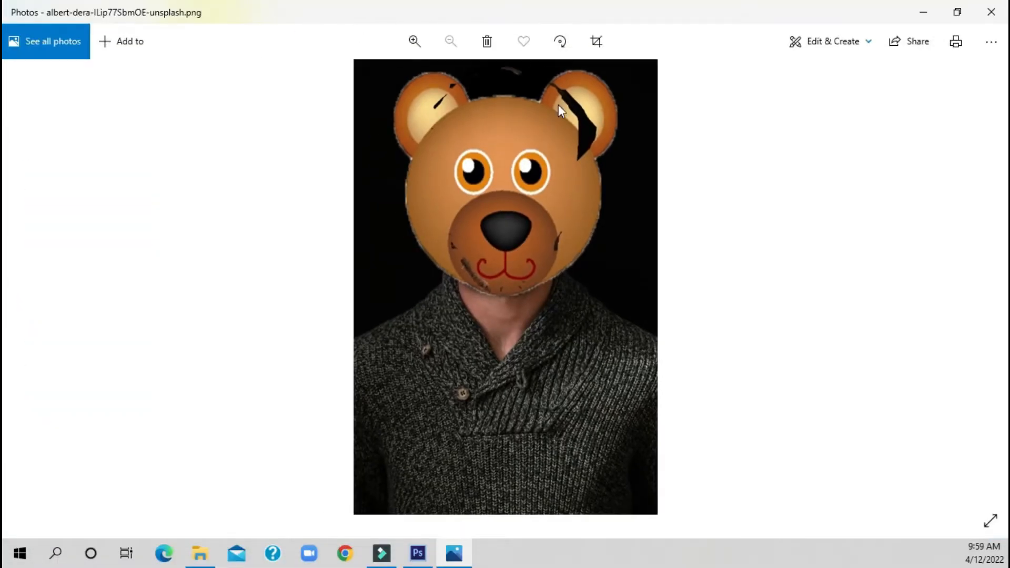
{"action": "scroll", "coordinate": [475, 270], "scroll_direction": "up", "scroll_amount": 2}
{"action": "scroll", "coordinate": [475, 274], "scroll_direction": "down", "scroll_amount": 2}
{"action": "scroll", "coordinate": [469, 393], "scroll_direction": "up", "scroll_amount": 1}
{"action": "scroll", "coordinate": [468, 393], "scroll_direction": "up", "scroll_amount": 4}
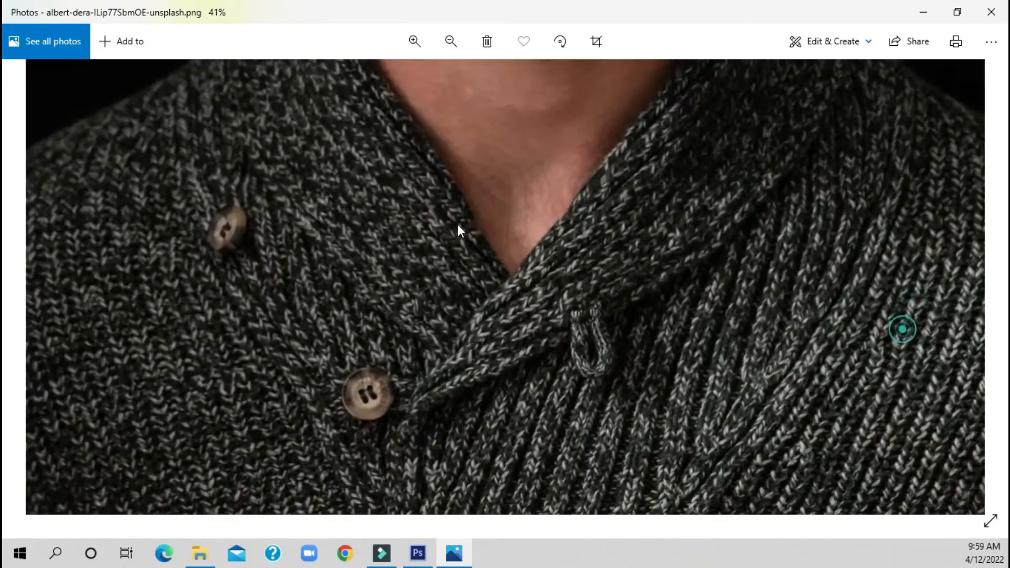
{"action": "scroll", "coordinate": [460, 352], "scroll_direction": "down", "scroll_amount": 4}
{"action": "scroll", "coordinate": [454, 352], "scroll_direction": "up", "scroll_amount": 1}
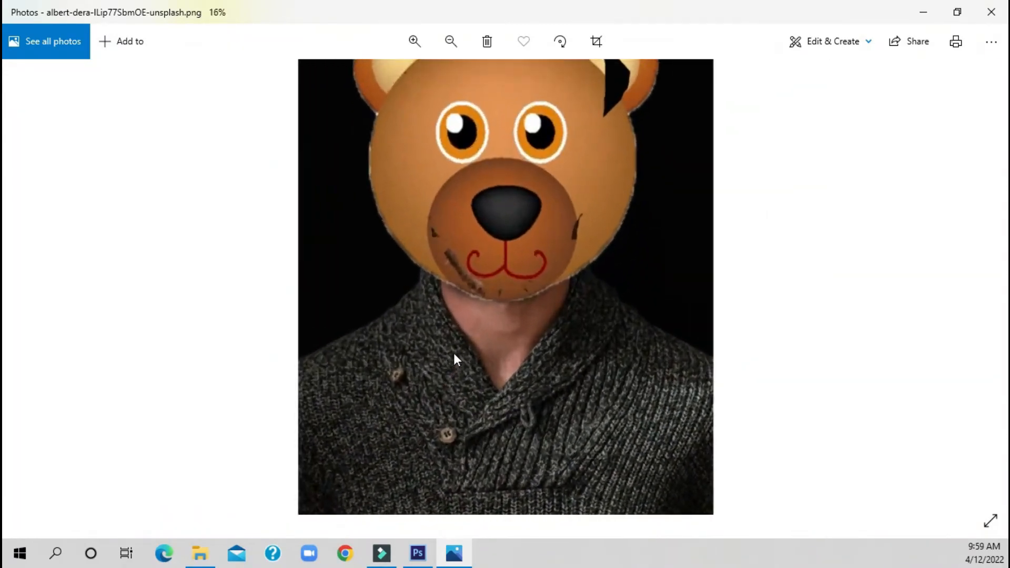
{"action": "scroll", "coordinate": [447, 354], "scroll_direction": "down", "scroll_amount": 1}
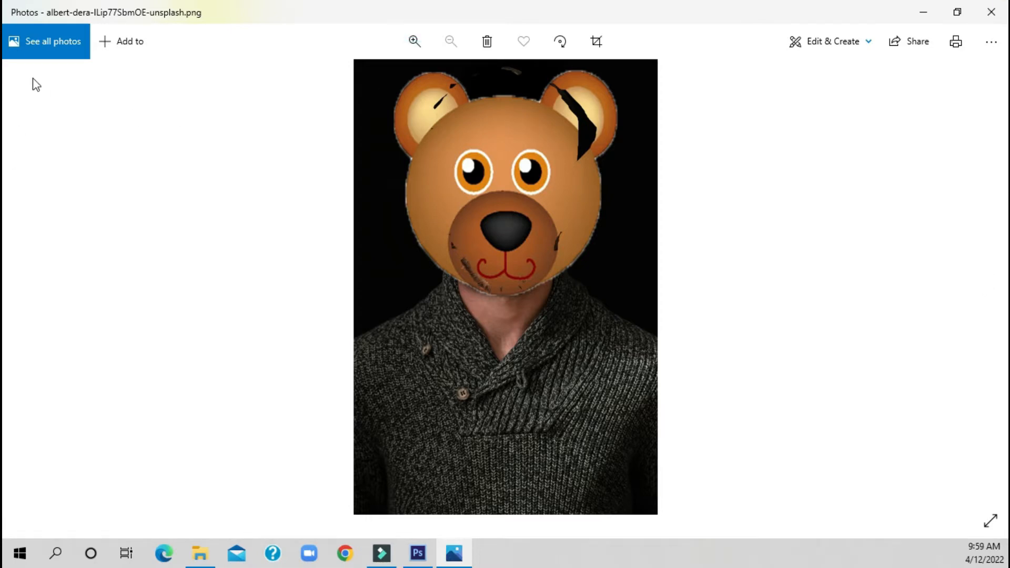
{"action": "key", "text": "alt+F4"}
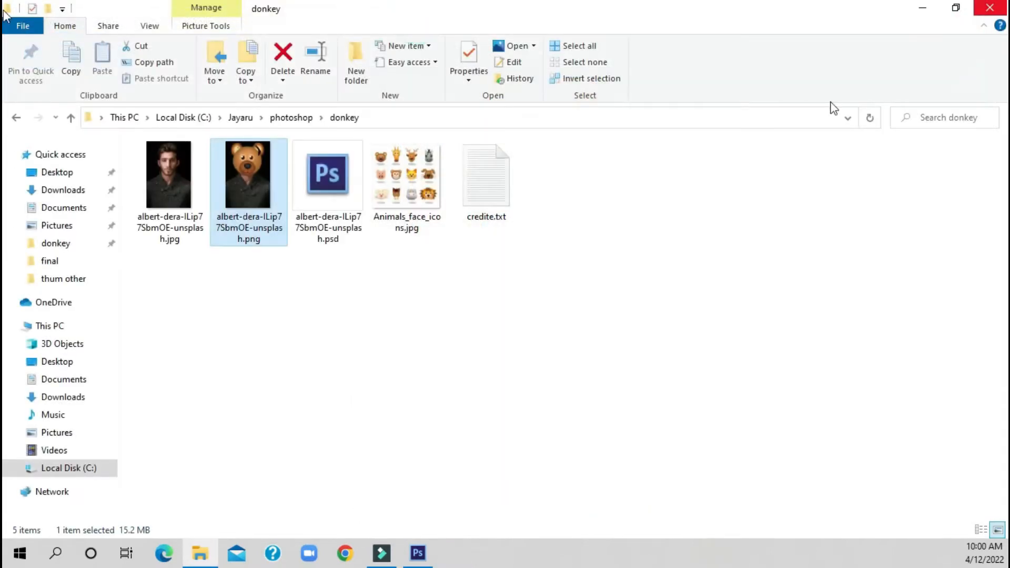
{"action": "left_click", "coordinate": [986, 410]}
{"action": "key", "text": "shift+F10"}
{"action": "key", "text": "Right"}
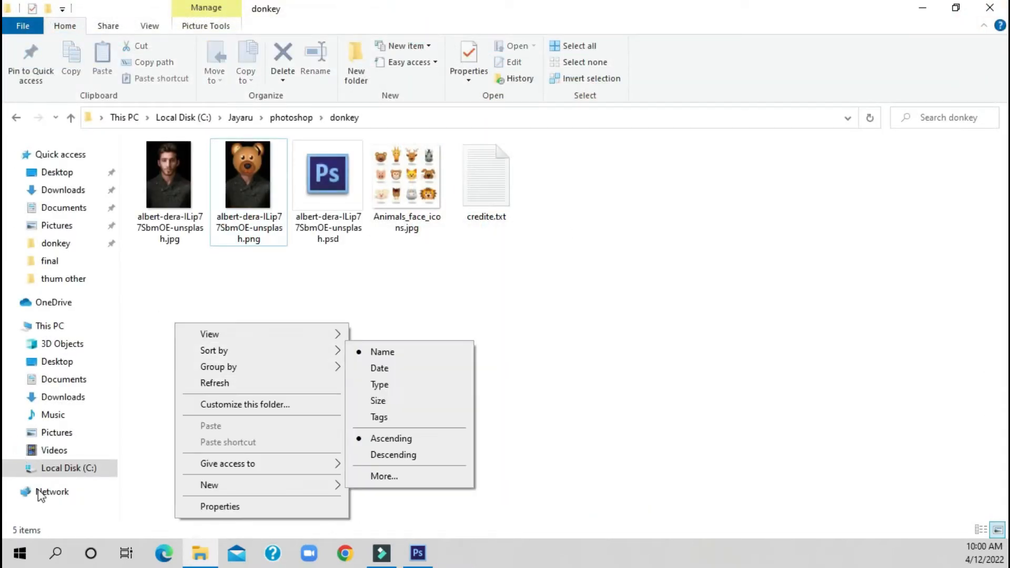
{"action": "key", "text": "Return"}
- Open the original portrait JPG from the donkey folder and examine the man's face up close
{"action": "key", "text": "Left"}
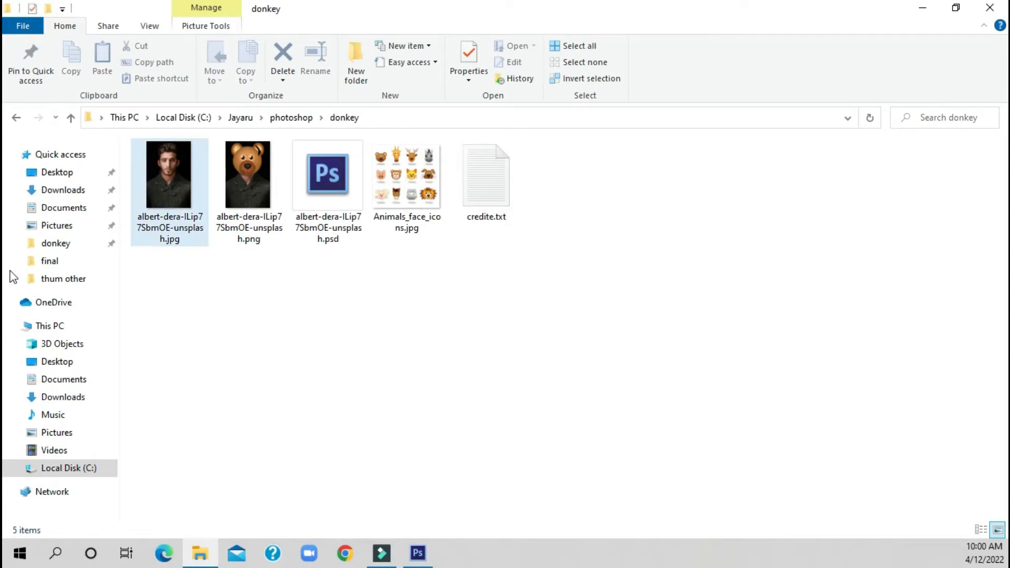
{"action": "key", "text": "Return"}
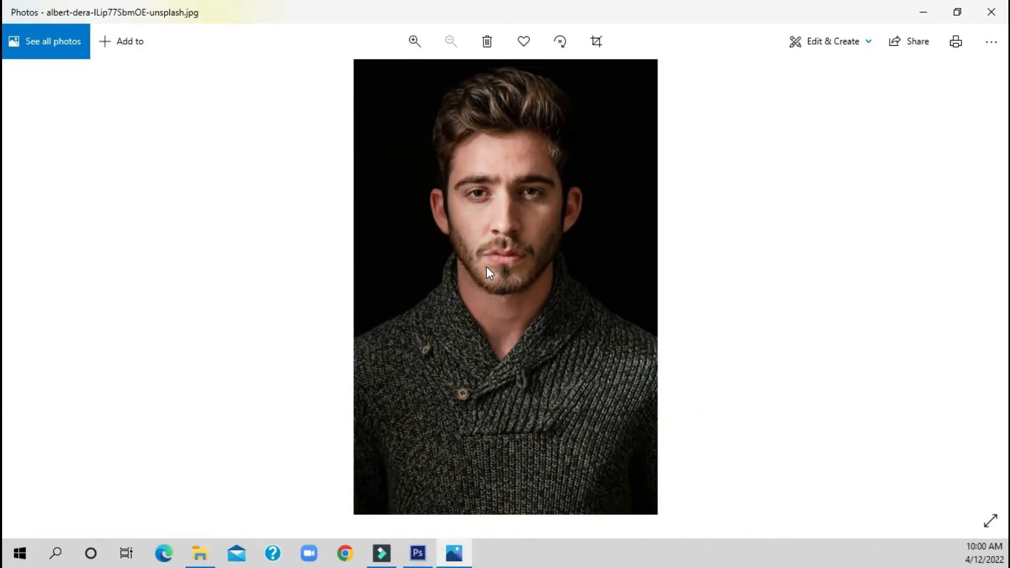
{"action": "scroll", "coordinate": [473, 260], "scroll_direction": "up", "scroll_amount": 3}
{"action": "scroll", "coordinate": [468, 263], "scroll_direction": "down", "scroll_amount": 3}
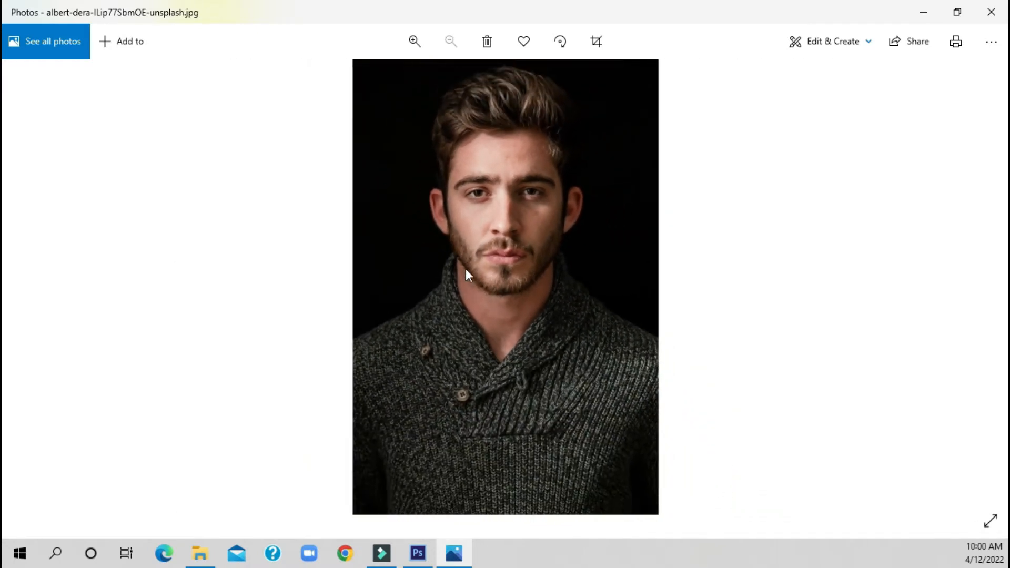
{"action": "left_click", "coordinate": [920, 14]}
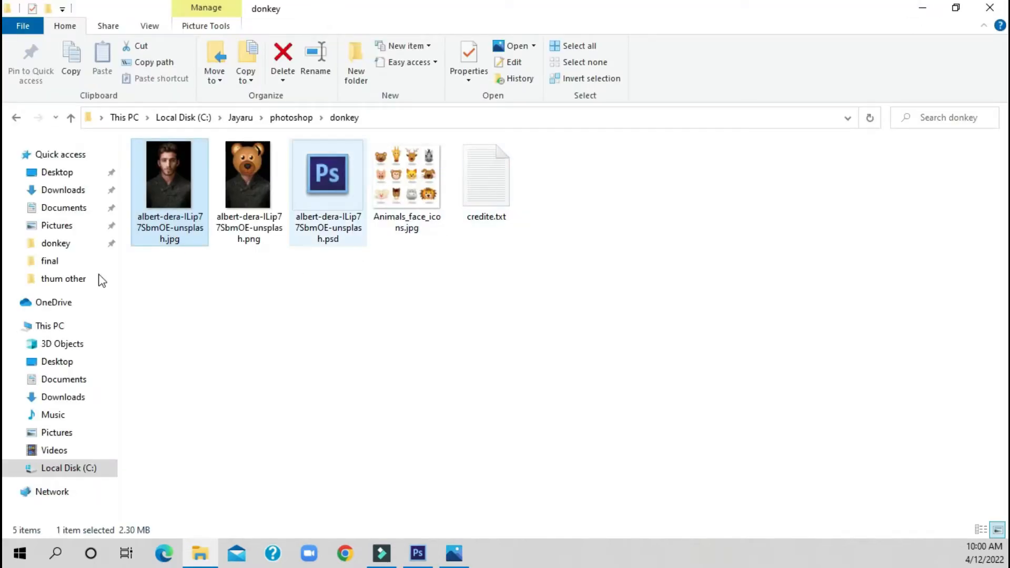
{"action": "left_click", "coordinate": [454, 552]}
{"action": "scroll", "coordinate": [465, 341], "scroll_direction": "up", "scroll_amount": 2}
{"action": "scroll", "coordinate": [465, 342], "scroll_direction": "up", "scroll_amount": 1}
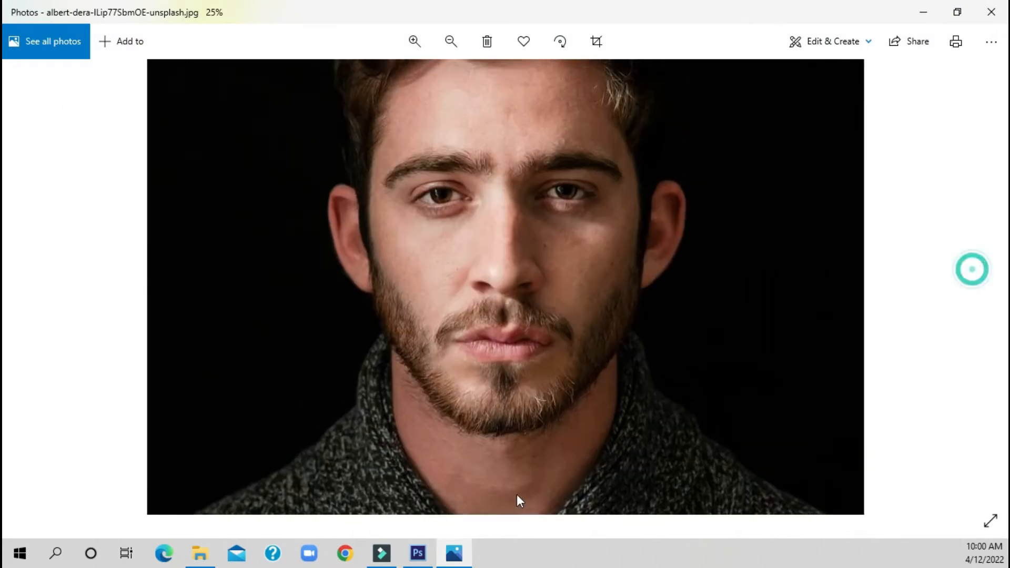
{"action": "scroll", "coordinate": [497, 400], "scroll_direction": "down", "scroll_amount": 3}
{"action": "scroll", "coordinate": [497, 387], "scroll_direction": "down", "scroll_amount": 1}
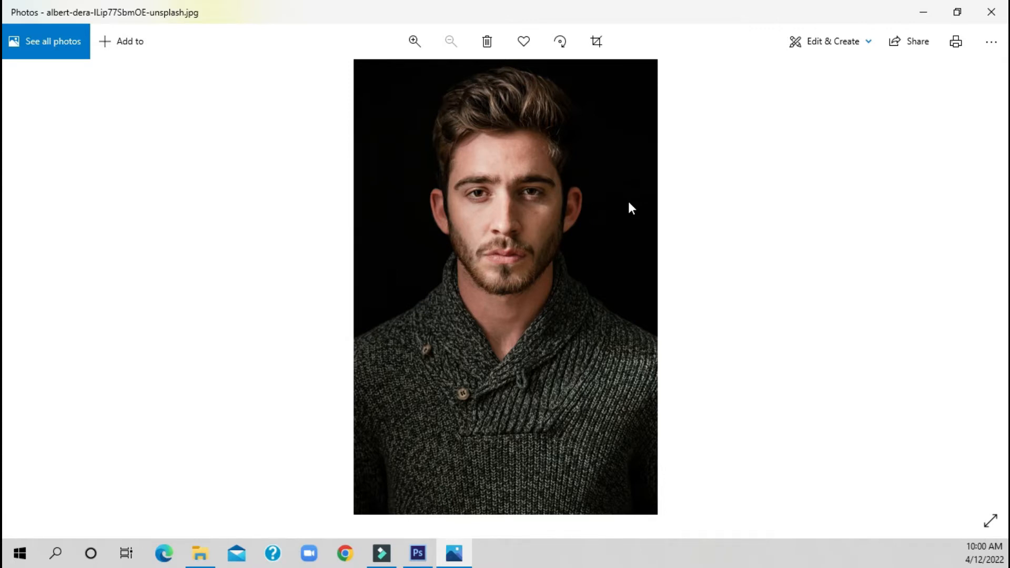
{"action": "left_click", "coordinate": [925, 8]}
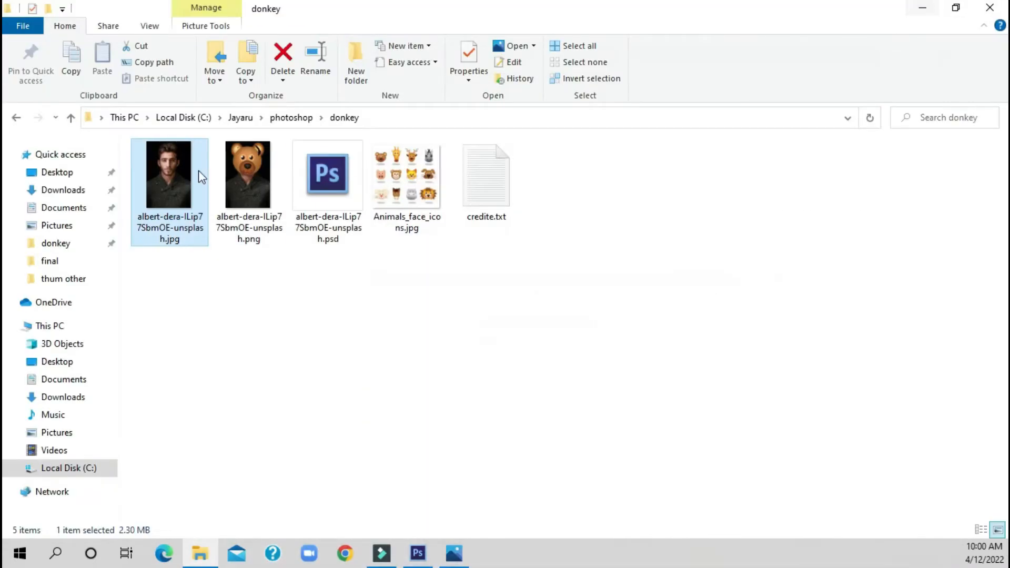
- Open credite.txt, read the photo credit line for the portrait, and close the file
{"action": "left_click", "coordinate": [486, 184]}
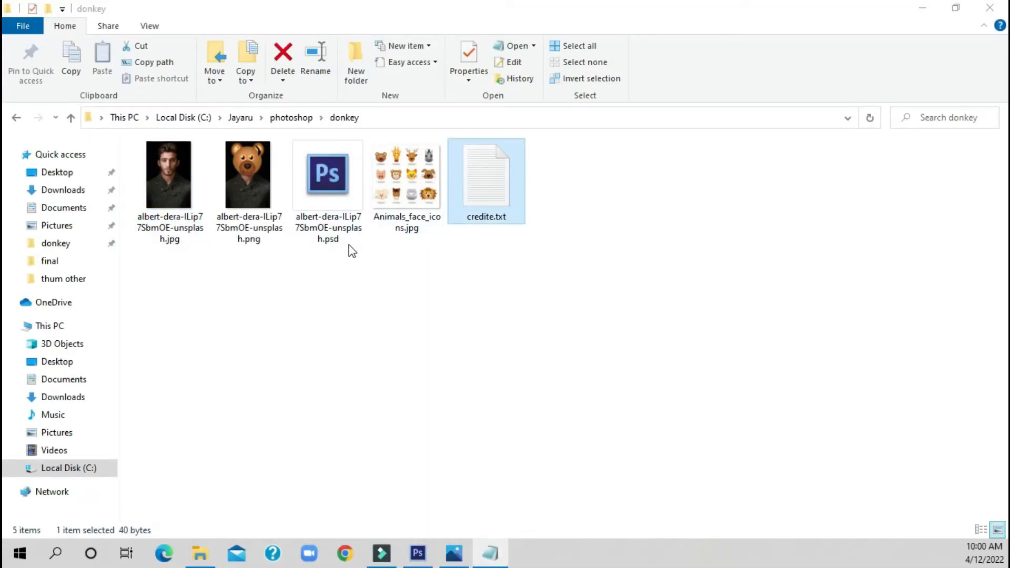
{"action": "mouse_move", "coordinate": [490, 553]}
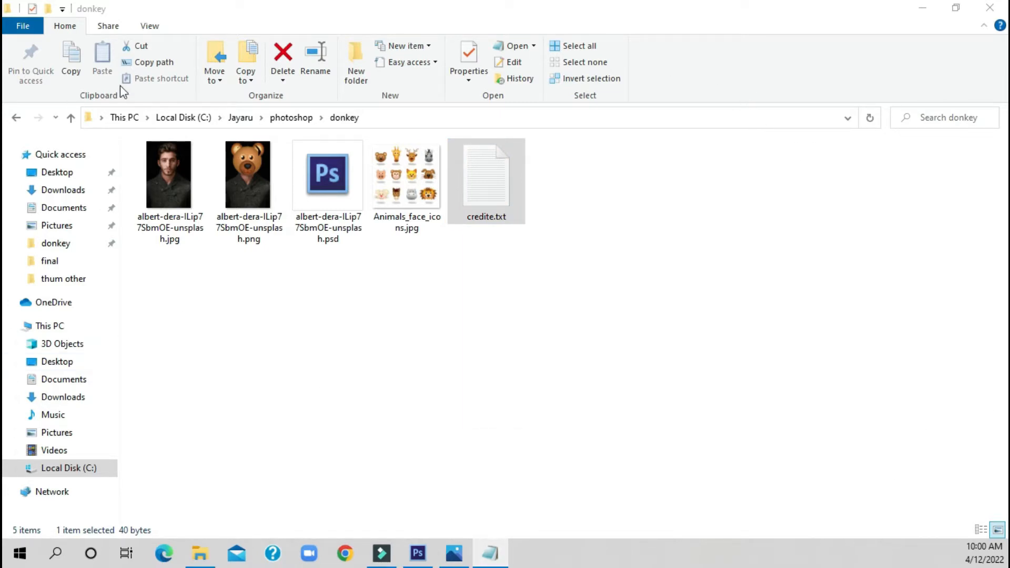
{"action": "key", "text": "alt+Tab"}
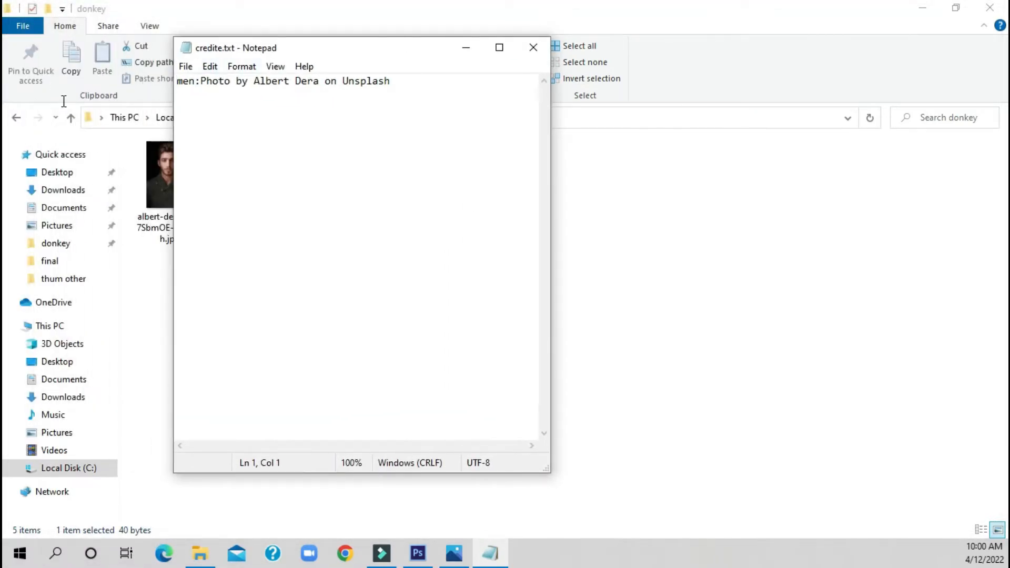
{"action": "left_click_drag", "start_coordinate": [200, 81], "coordinate": [270, 106]}
{"action": "left_click", "coordinate": [465, 47]}
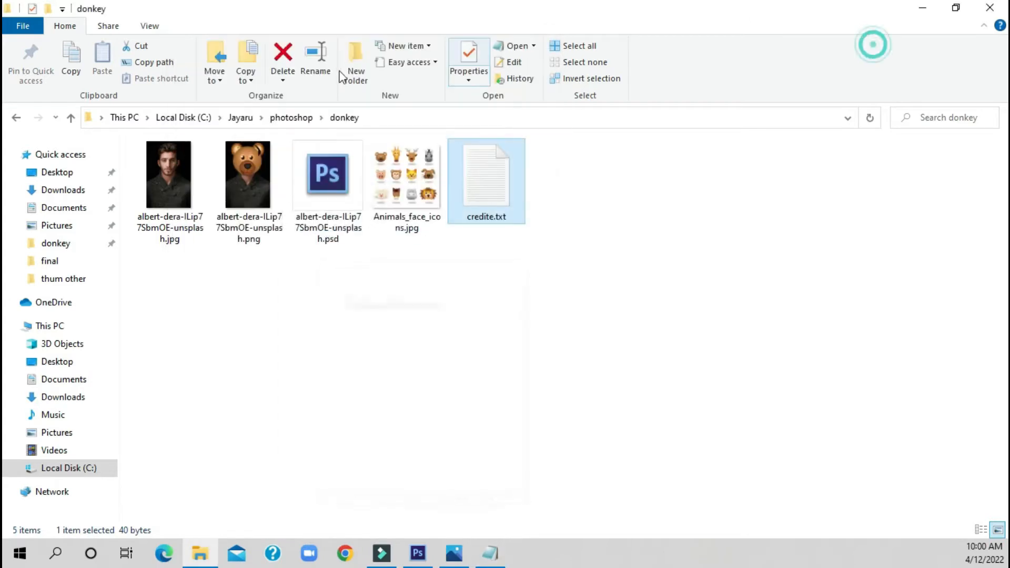
{"action": "key", "text": "alt+Tab"}
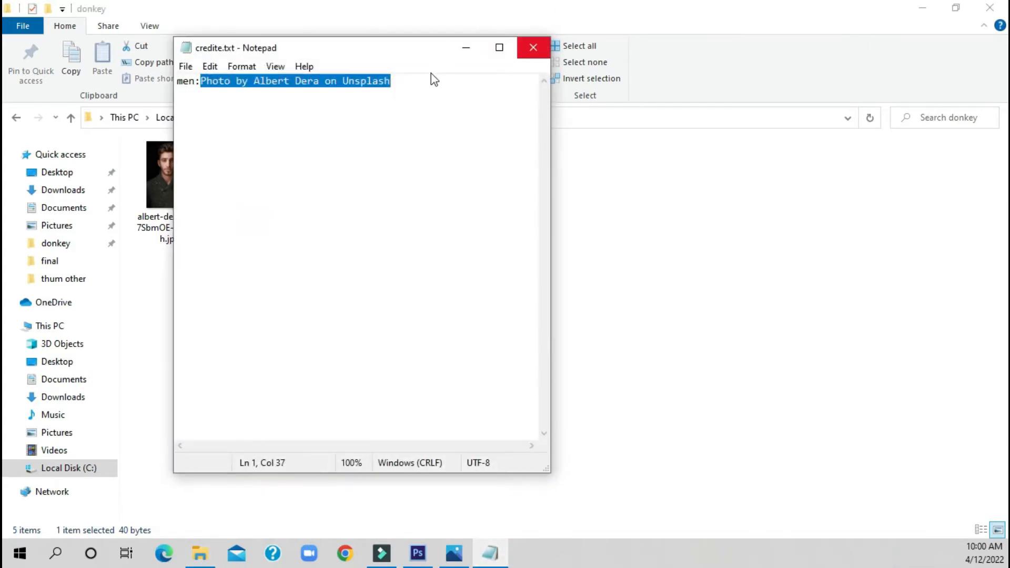
{"action": "key", "text": "alt+F4"}
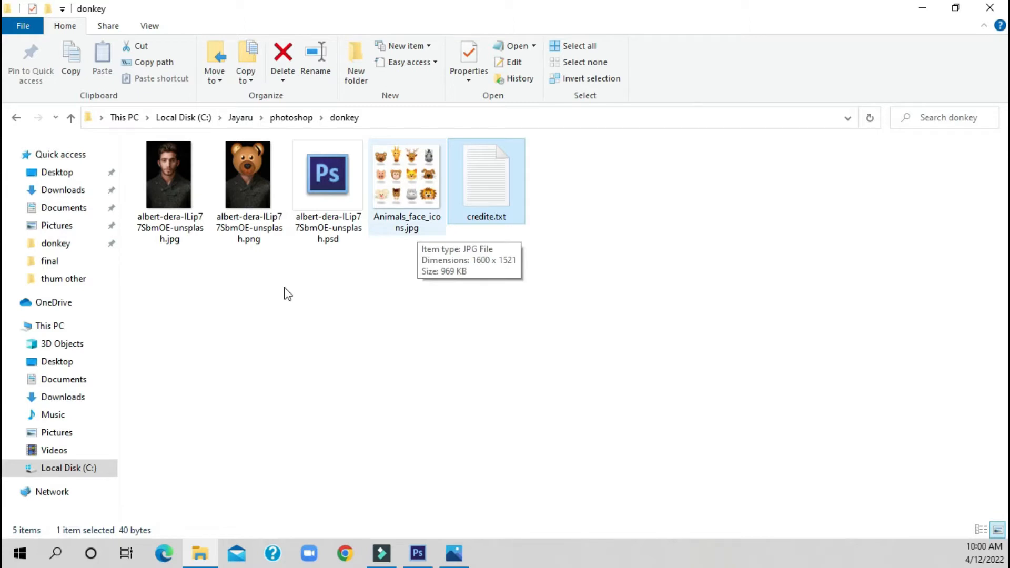
- Open Animals_face_icons.jpg, examine the cartoon animal faces up close, and close the image
{"action": "key", "text": "Left"}
{"action": "key", "text": "Return"}
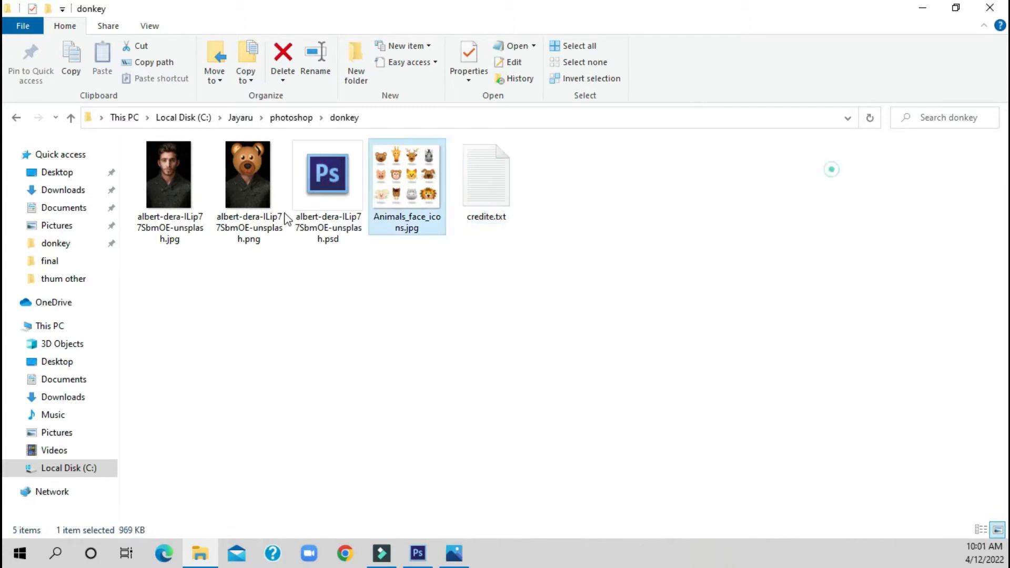
{"action": "scroll", "coordinate": [284, 216], "scroll_direction": "up", "scroll_amount": 3}
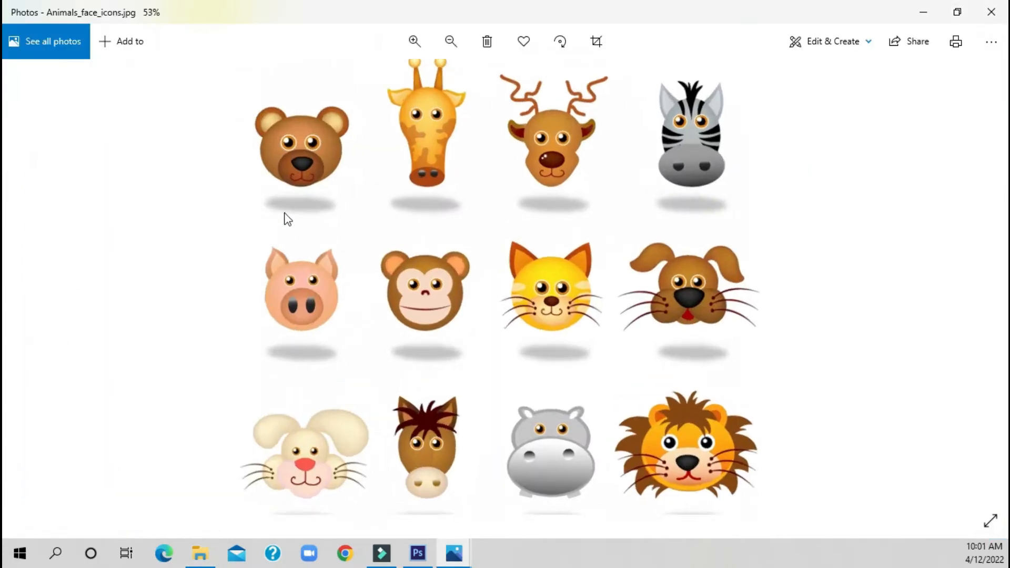
{"action": "scroll", "coordinate": [280, 216], "scroll_direction": "down", "scroll_amount": 3}
{"action": "scroll", "coordinate": [403, 420], "scroll_direction": "up", "scroll_amount": 5}
{"action": "scroll", "coordinate": [401, 415], "scroll_direction": "down", "scroll_amount": 5}
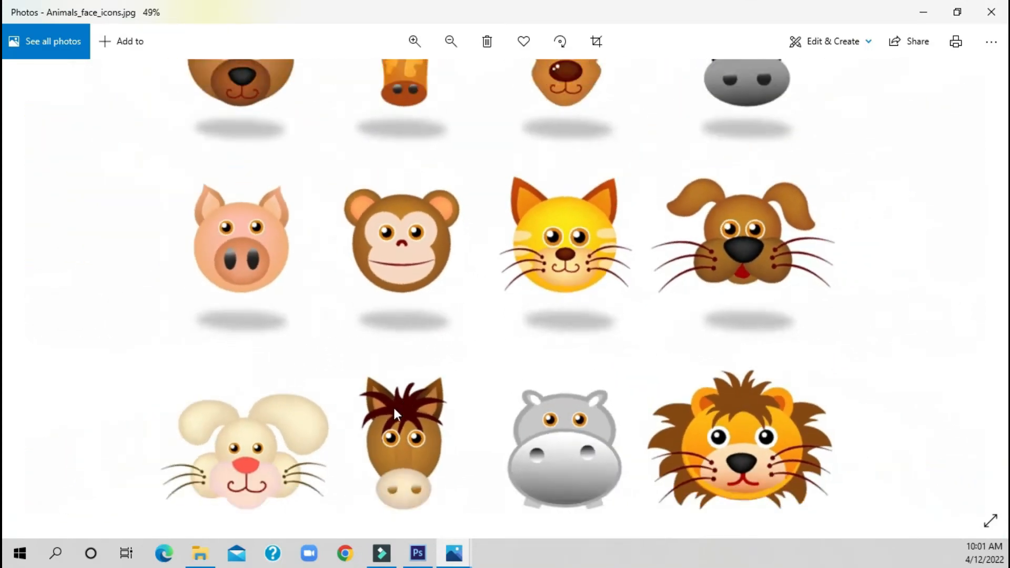
{"action": "scroll", "coordinate": [269, 318], "scroll_direction": "up", "scroll_amount": 1}
{"action": "scroll", "coordinate": [265, 321], "scroll_direction": "down", "scroll_amount": 2}
{"action": "scroll", "coordinate": [266, 323], "scroll_direction": "down", "scroll_amount": 1}
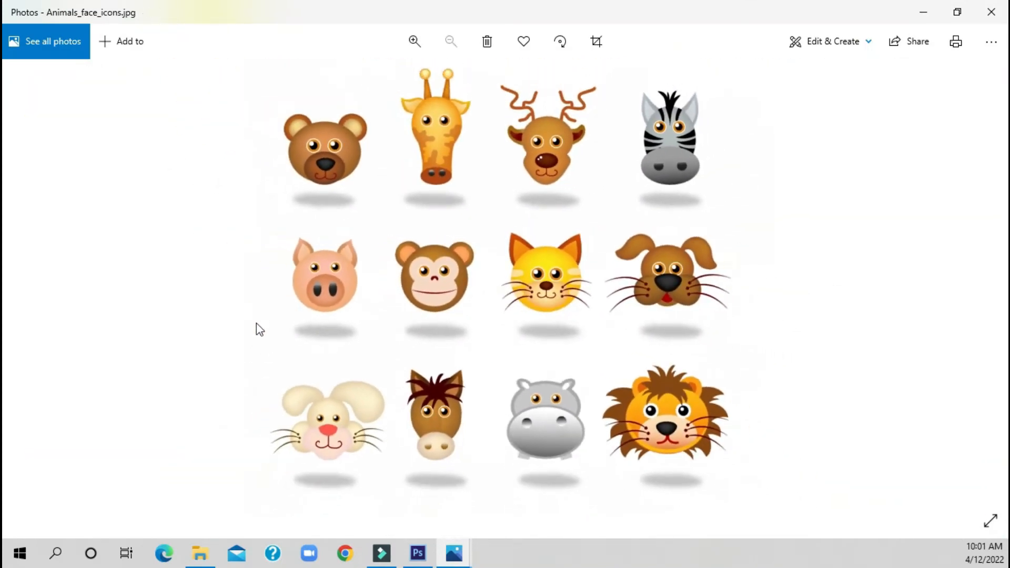
{"action": "scroll", "coordinate": [408, 323], "scroll_direction": "up", "scroll_amount": 1}
{"action": "scroll", "coordinate": [411, 331], "scroll_direction": "down", "scroll_amount": 1}
{"action": "scroll", "coordinate": [439, 268], "scroll_direction": "up", "scroll_amount": 1}
{"action": "scroll", "coordinate": [431, 271], "scroll_direction": "down", "scroll_amount": 1}
{"action": "scroll", "coordinate": [496, 428], "scroll_direction": "up", "scroll_amount": 3}
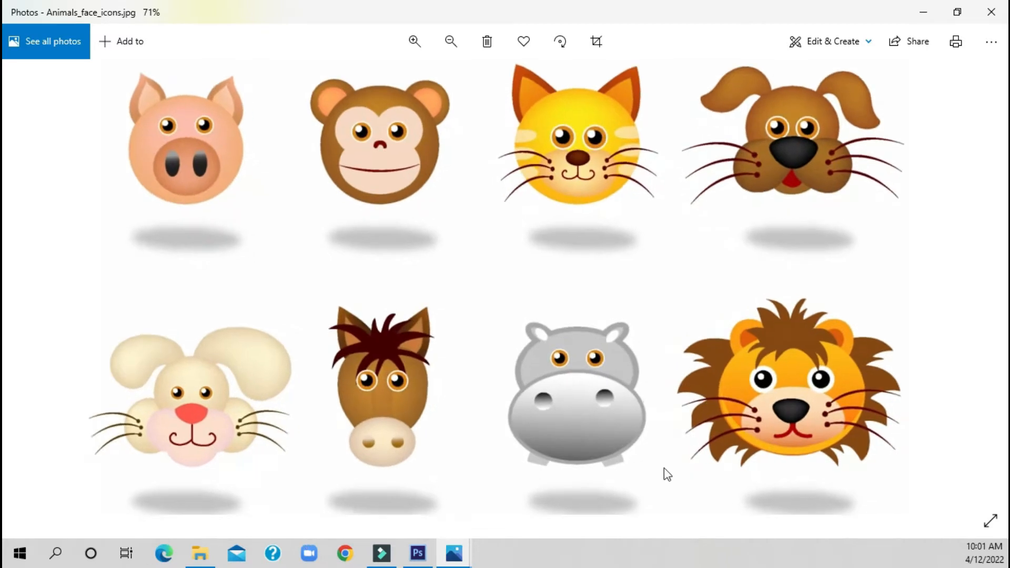
{"action": "scroll", "coordinate": [179, 370], "scroll_direction": "down", "scroll_amount": 4}
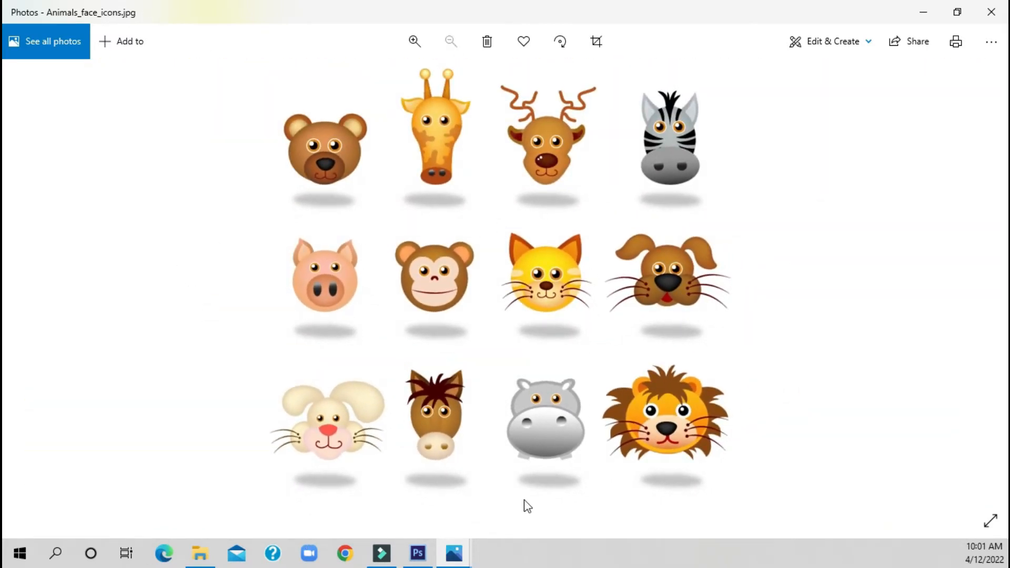
{"action": "scroll", "coordinate": [524, 498], "scroll_direction": "up", "scroll_amount": 3}
{"action": "scroll", "coordinate": [523, 500], "scroll_direction": "down", "scroll_amount": 3}
{"action": "scroll", "coordinate": [505, 388], "scroll_direction": "up", "scroll_amount": 2}
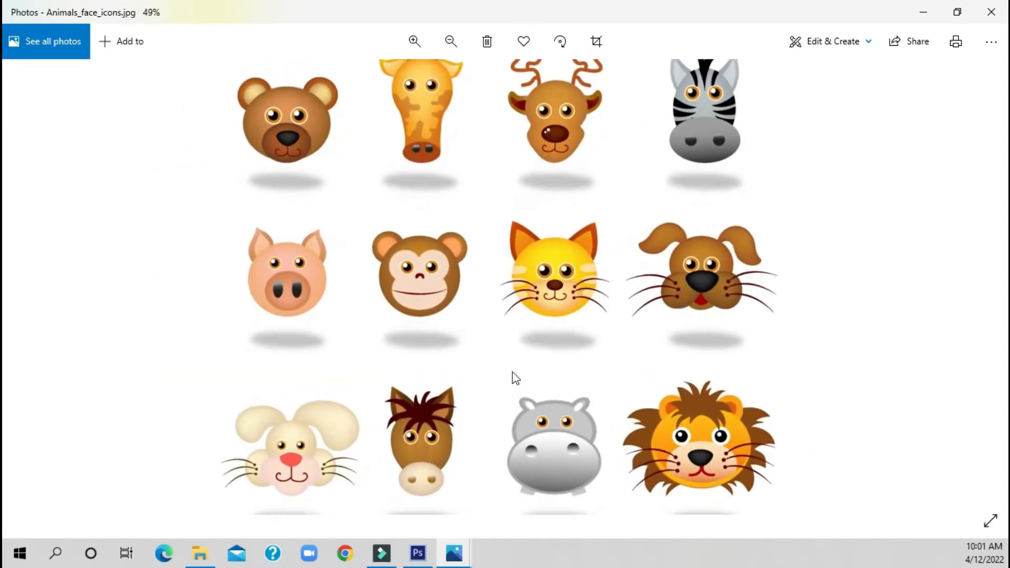
{"action": "scroll", "coordinate": [511, 363], "scroll_direction": "down", "scroll_amount": 2}
{"action": "scroll", "coordinate": [474, 235], "scroll_direction": "up", "scroll_amount": 1}
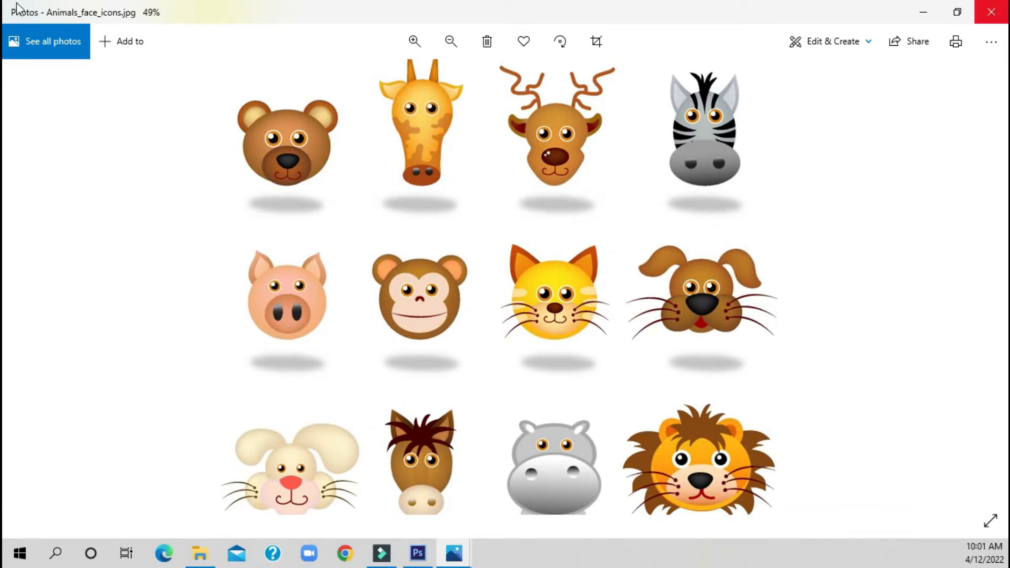
{"action": "left_click", "coordinate": [991, 13]}
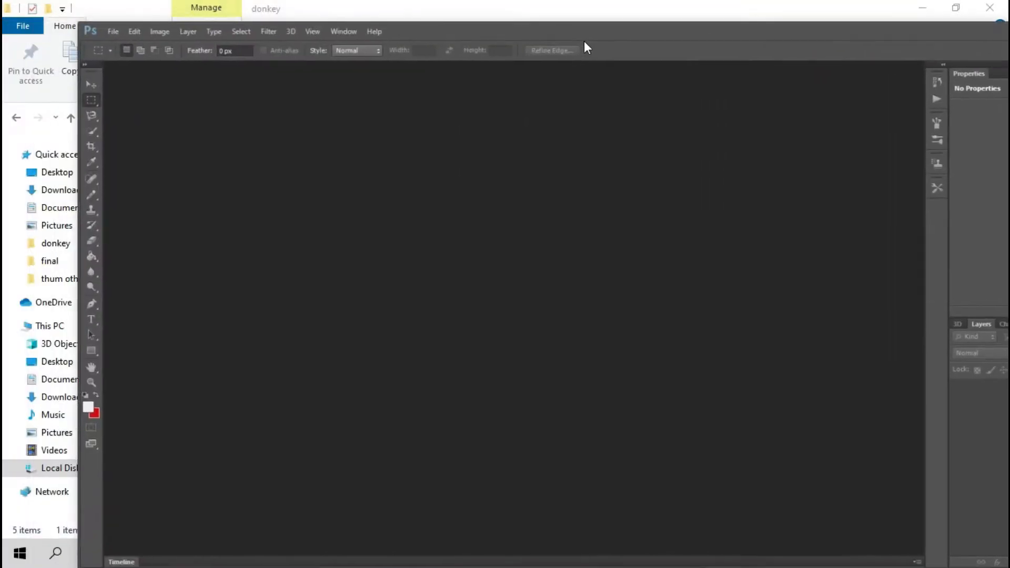
- Switch to Photoshop in a maximized window and close the leftover portrait photo viewer
{"action": "left_click_drag", "start_coordinate": [582, 32], "coordinate": [570, 2]}
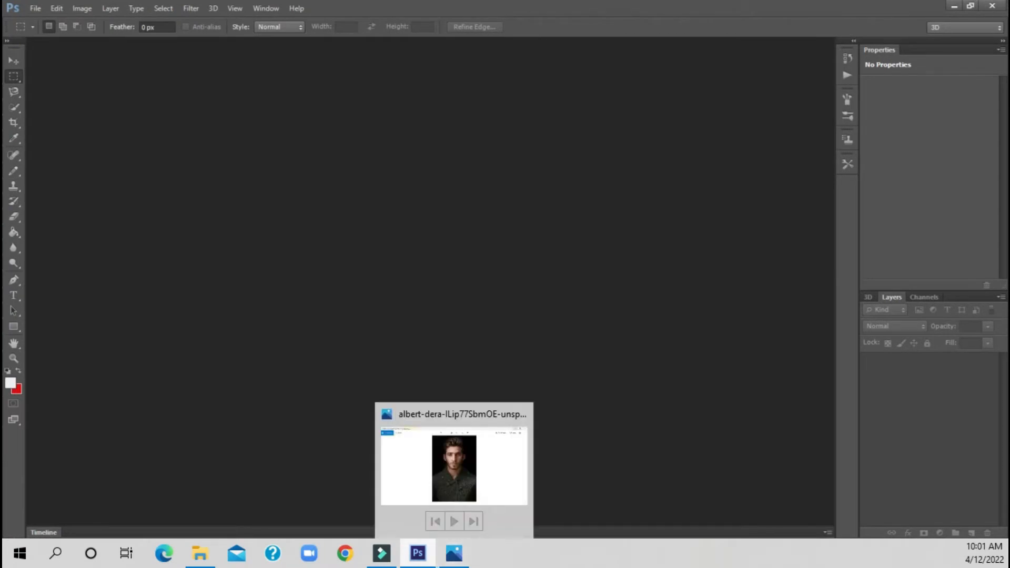
{"action": "mouse_move", "coordinate": [381, 552]}
{"action": "mouse_move", "coordinate": [454, 552]}
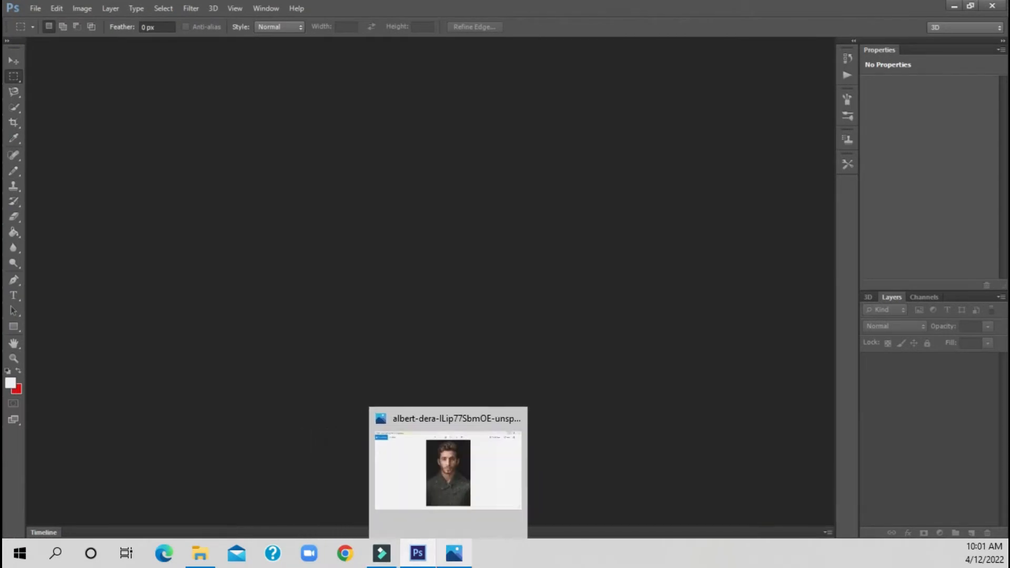
{"action": "left_click", "coordinate": [522, 414]}
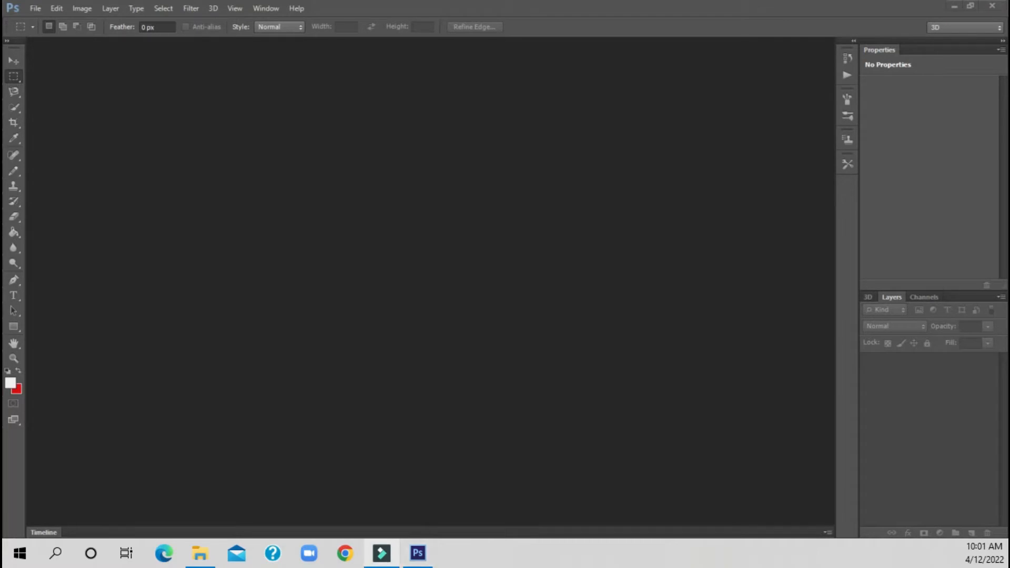
{"action": "mouse_move", "coordinate": [381, 552]}
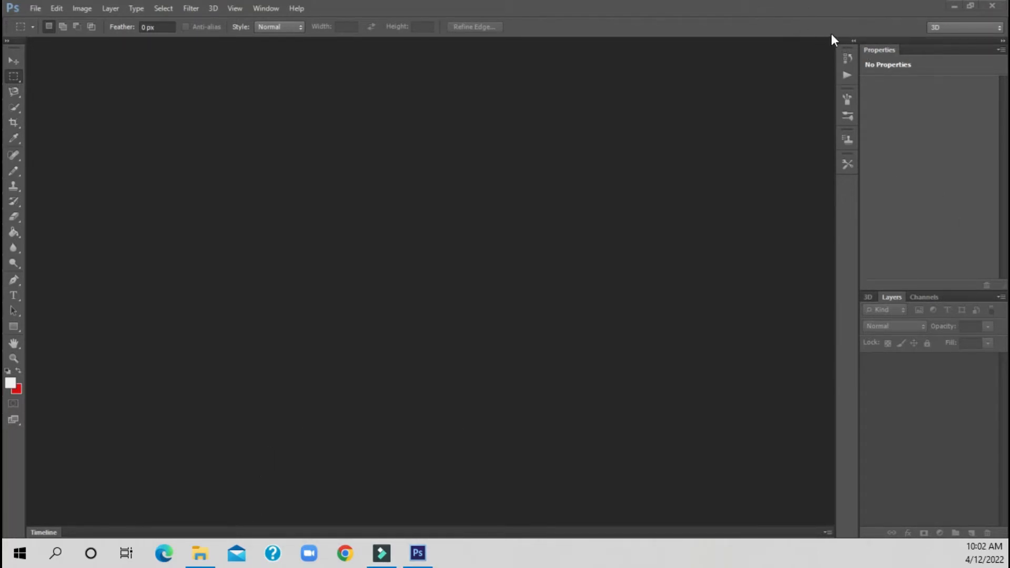
- Start opening files in Photoshop, minimize the File Explorer window, and browse to the donkey folder inside the photoshop folder
{"action": "key", "text": "alt+f"}
{"action": "key", "text": "Down"}
{"action": "key", "text": "Return"}
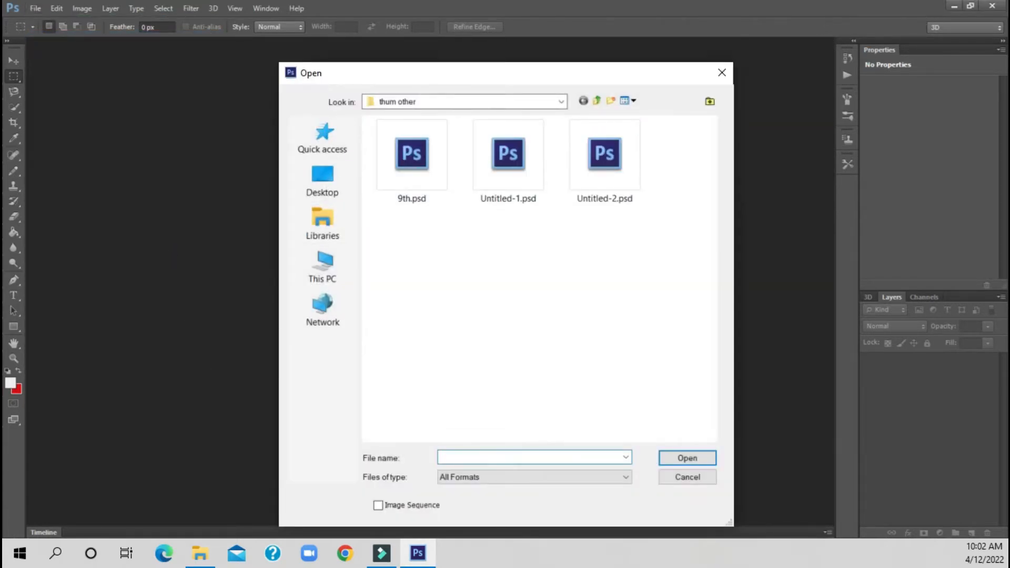
{"action": "key", "text": "alt+Tab"}
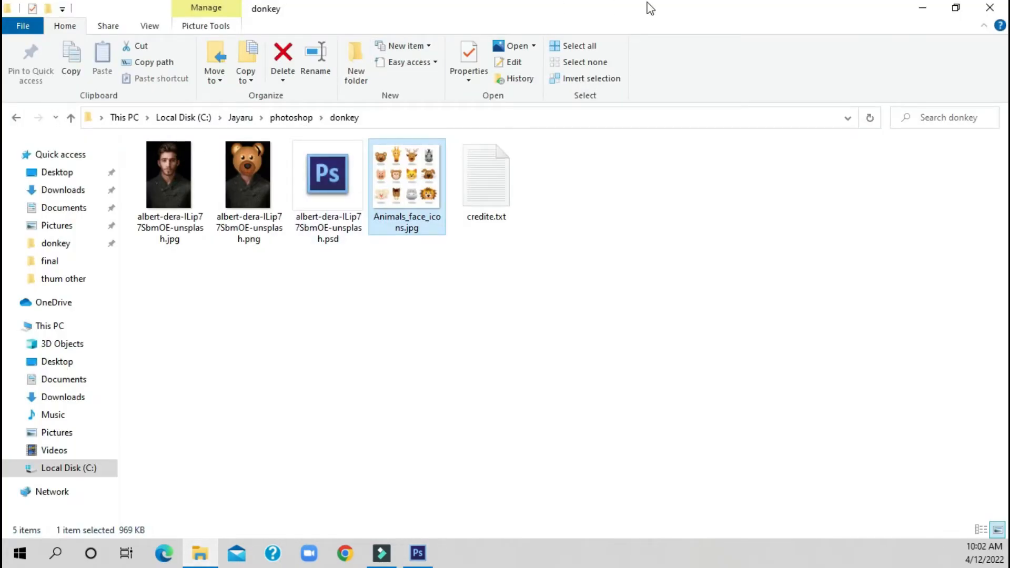
{"action": "left_click", "coordinate": [923, 7]}
{"action": "left_click", "coordinate": [458, 102]}
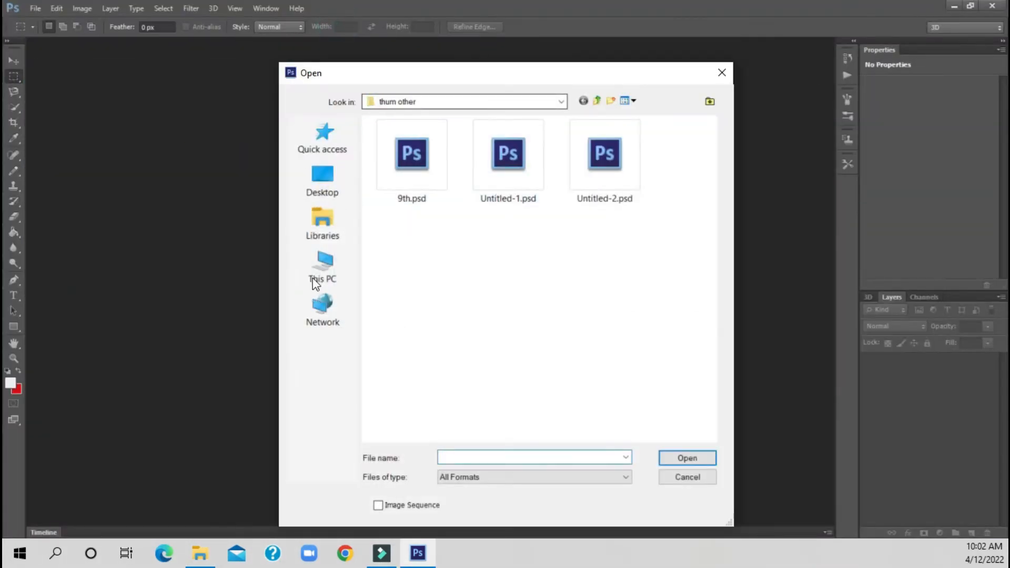
{"action": "left_click", "coordinate": [407, 293]}
{"action": "double_click", "coordinate": [397, 194]}
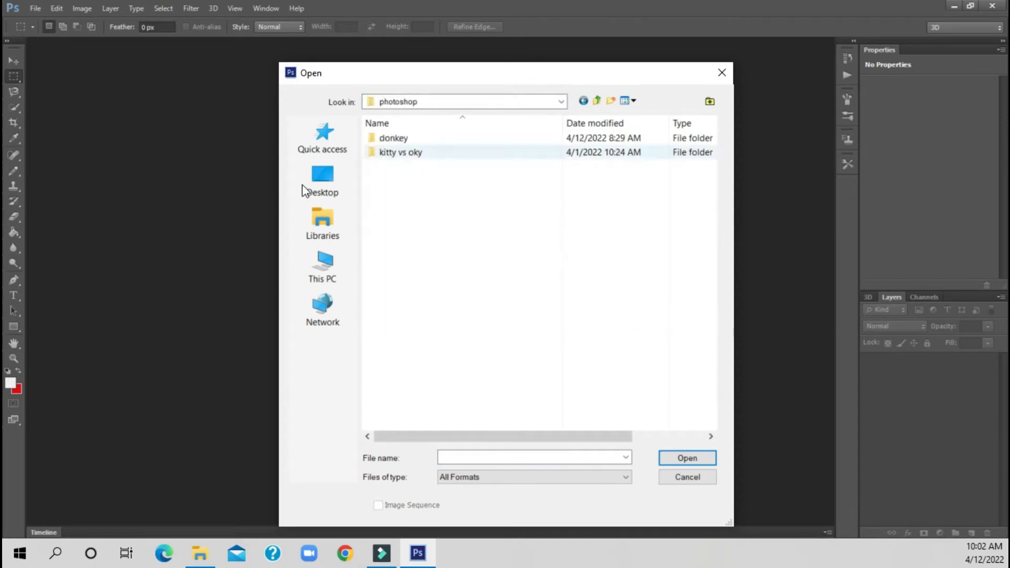
{"action": "double_click", "coordinate": [392, 138]}
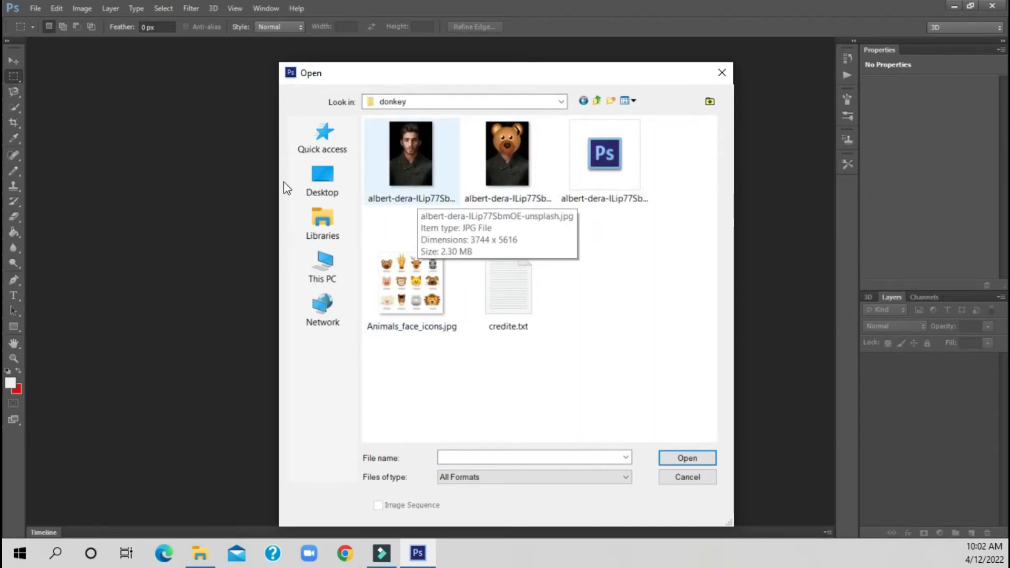
- Select both the original portrait JPG and Animals_face_icons.jpg, and open them together as separate documents
{"action": "left_click", "coordinate": [413, 153]}
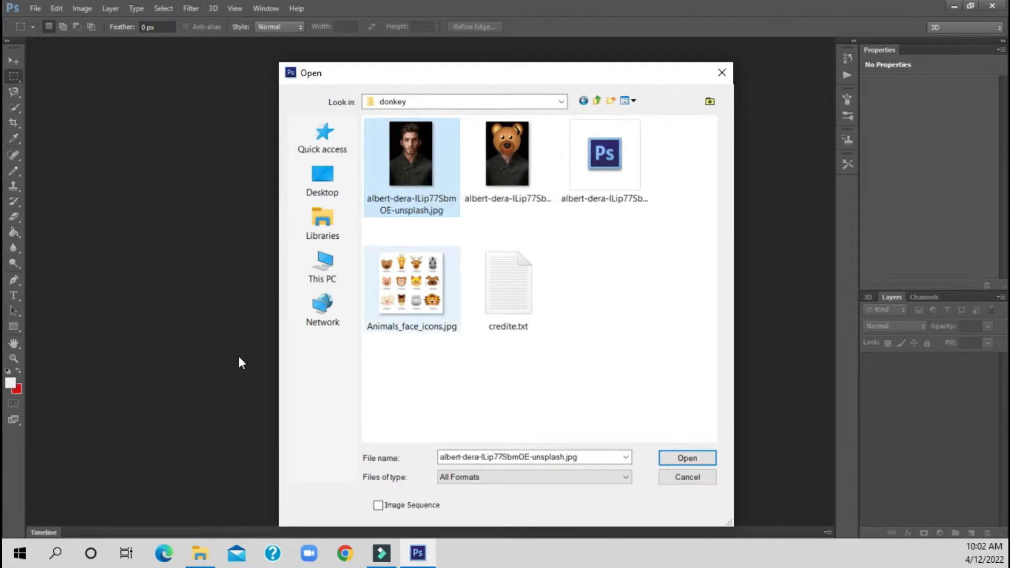
{"action": "key", "text": "Down"}
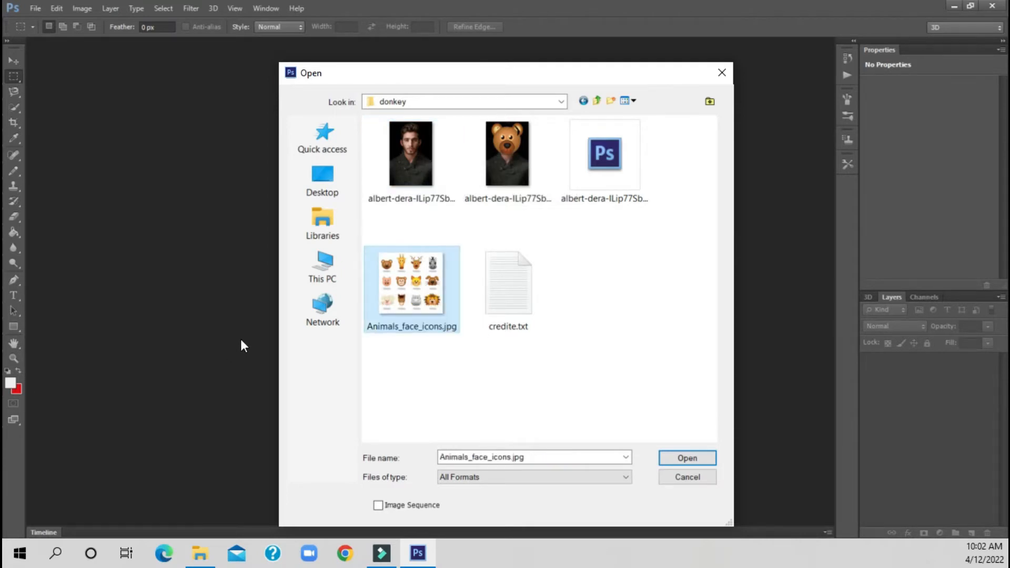
{"action": "key", "text": "ctrl+Up"}
{"action": "key", "text": "ctrl+space"}
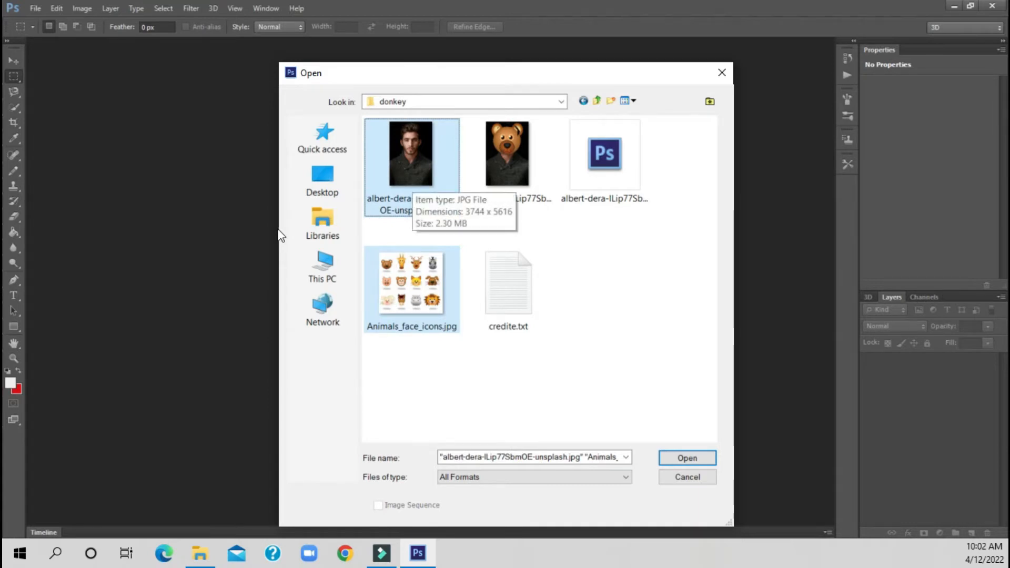
{"action": "key", "text": "space"}
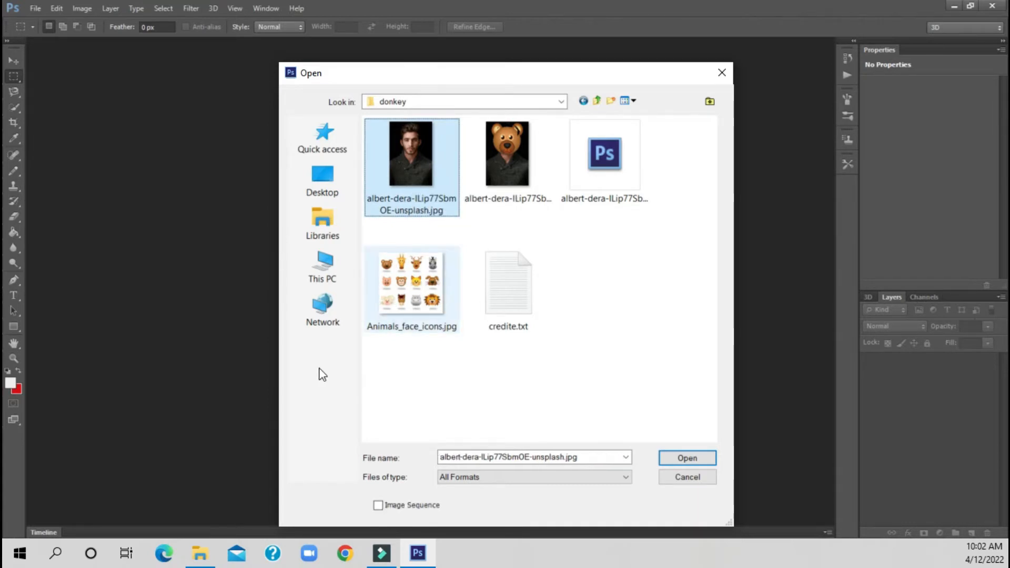
{"action": "key", "text": "ctrl+space"}
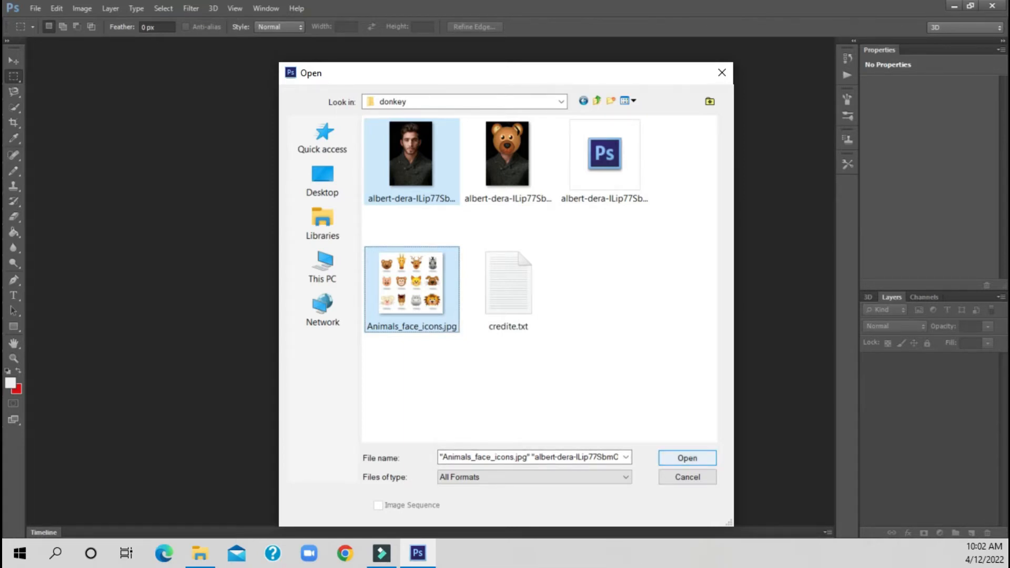
{"action": "key", "text": "Return"}
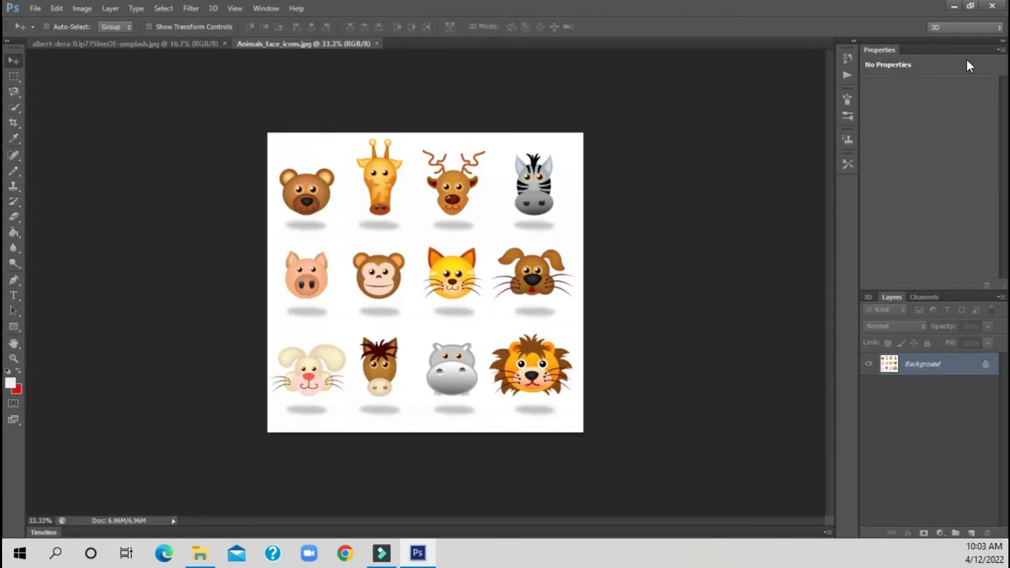
- Look over the man's head in the portrait document and examine the cartoon animal faces in Animals_face_icons.jpg at different magnifications
{"action": "left_click", "coordinate": [125, 44]}
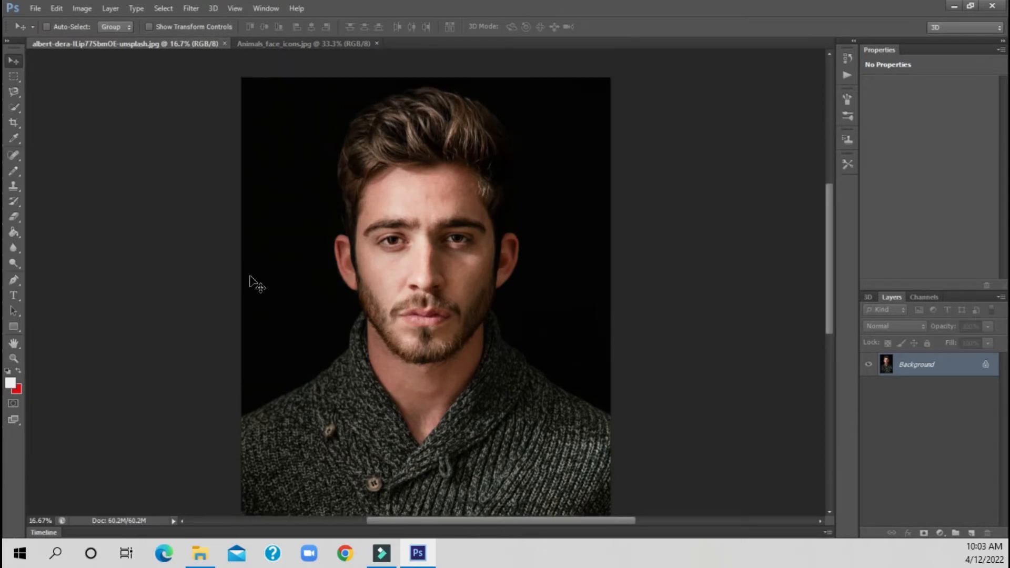
{"action": "scroll", "coordinate": [252, 287], "scroll_direction": "up", "scroll_amount": 3}
{"action": "scroll", "coordinate": [258, 285], "scroll_direction": "down", "scroll_amount": 4}
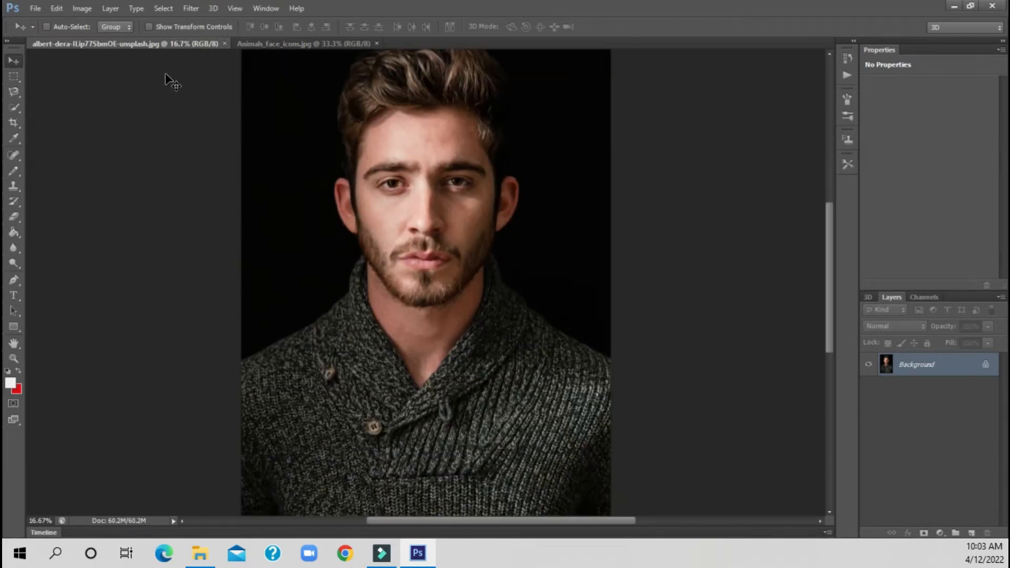
{"action": "key", "text": "ctrl+Tab"}
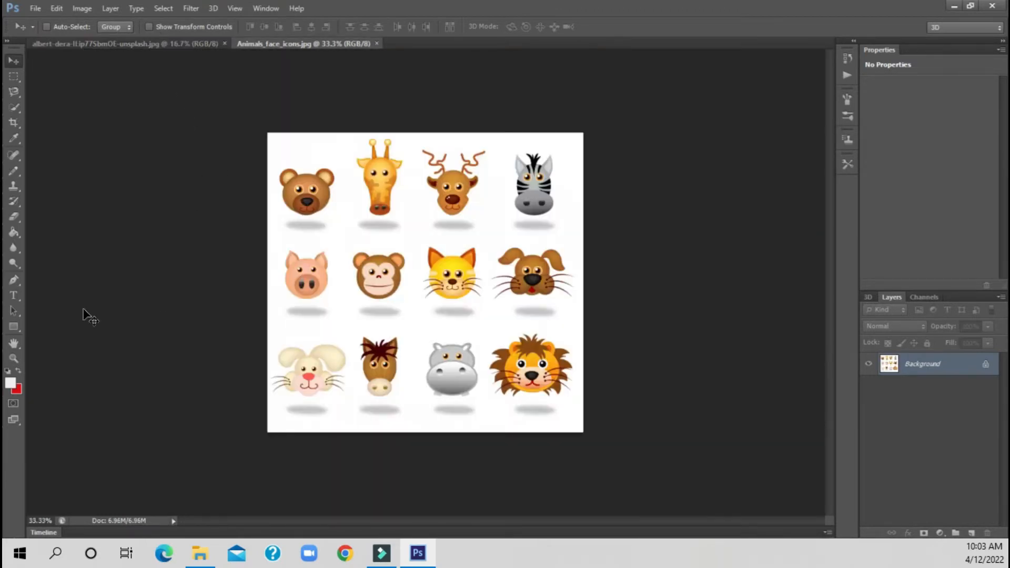
{"action": "scroll", "coordinate": [185, 203], "scroll_direction": "up", "scroll_amount": 2}
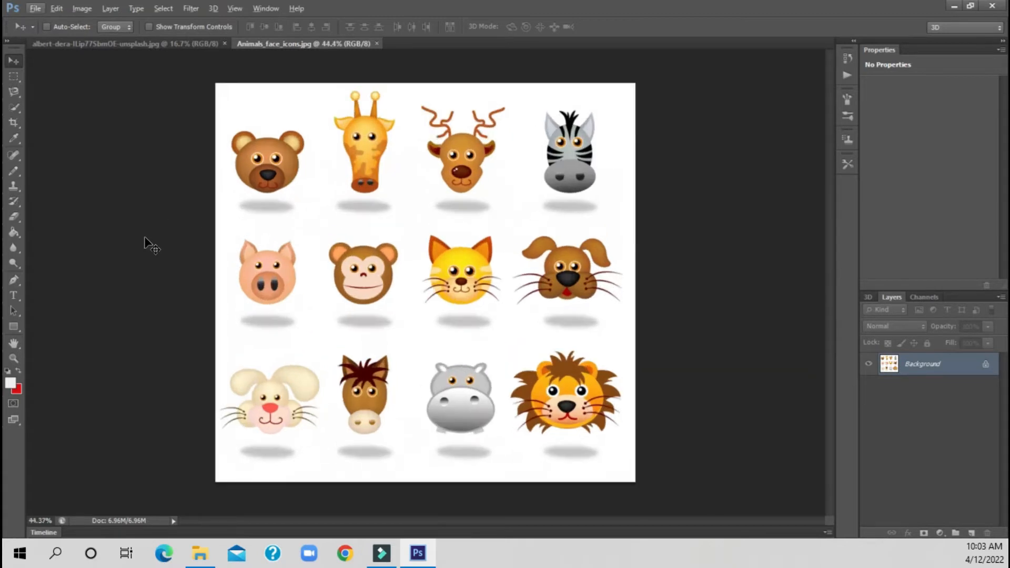
{"action": "left_click", "coordinate": [122, 213]}
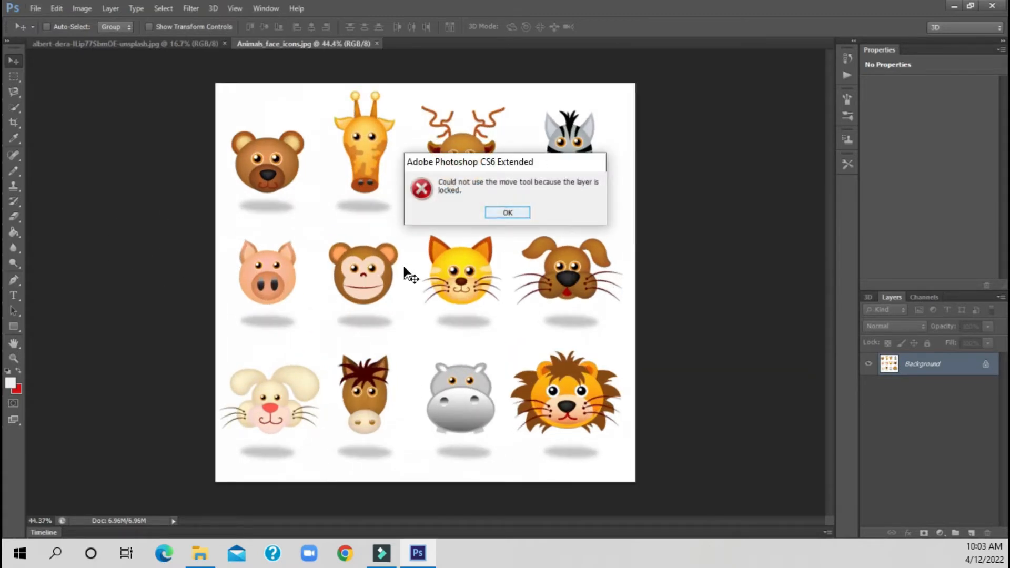
{"action": "key", "text": "Return"}
{"action": "scroll", "coordinate": [100, 234], "scroll_direction": "down", "scroll_amount": 2}
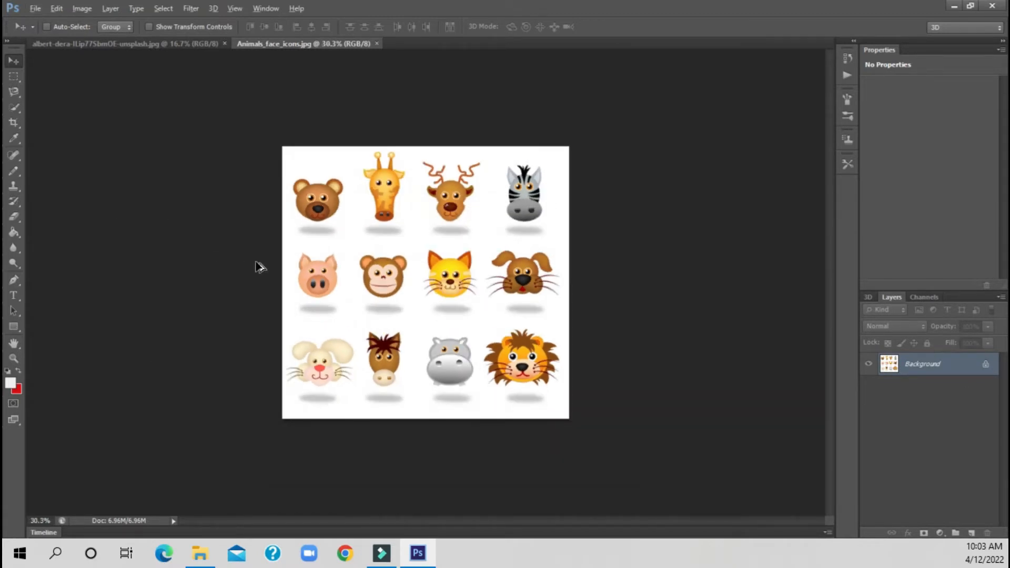
{"action": "scroll", "coordinate": [259, 267], "scroll_direction": "up", "scroll_amount": 1}
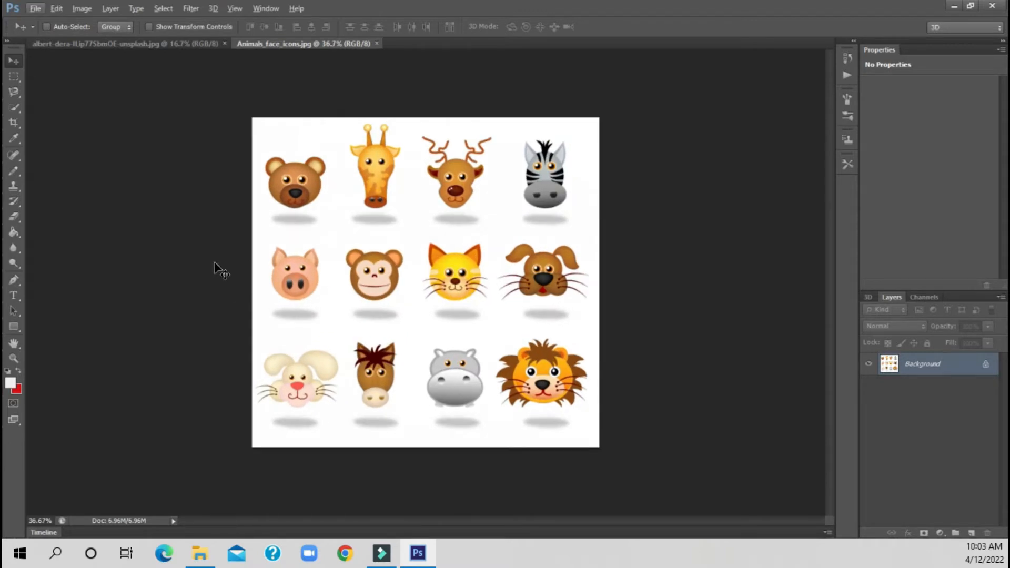
{"action": "scroll", "coordinate": [214, 263], "scroll_direction": "down", "scroll_amount": 1}
{"action": "scroll", "coordinate": [215, 265], "scroll_direction": "up", "scroll_amount": 2}
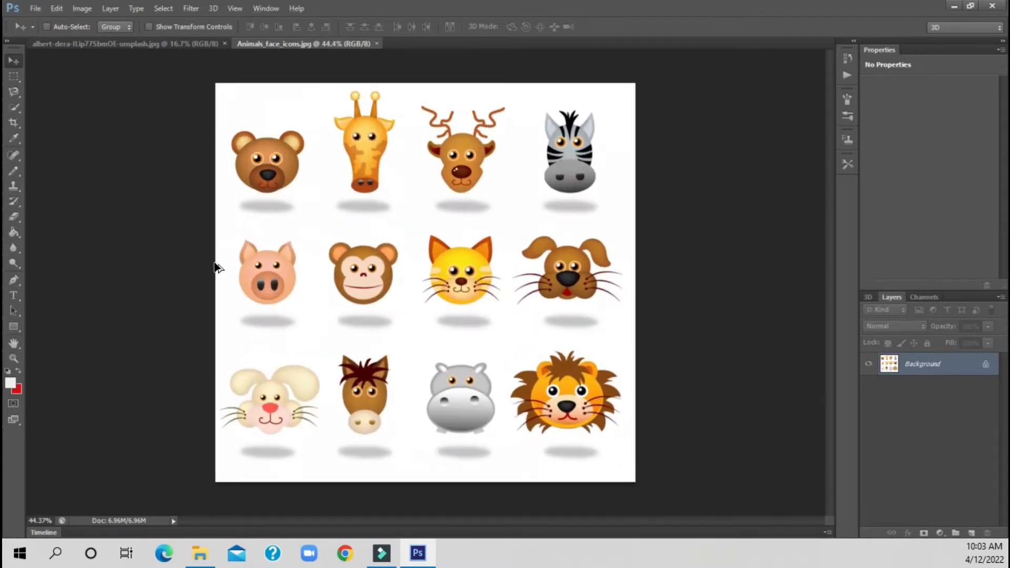
{"action": "scroll", "coordinate": [215, 267], "scroll_direction": "down", "scroll_amount": 1}
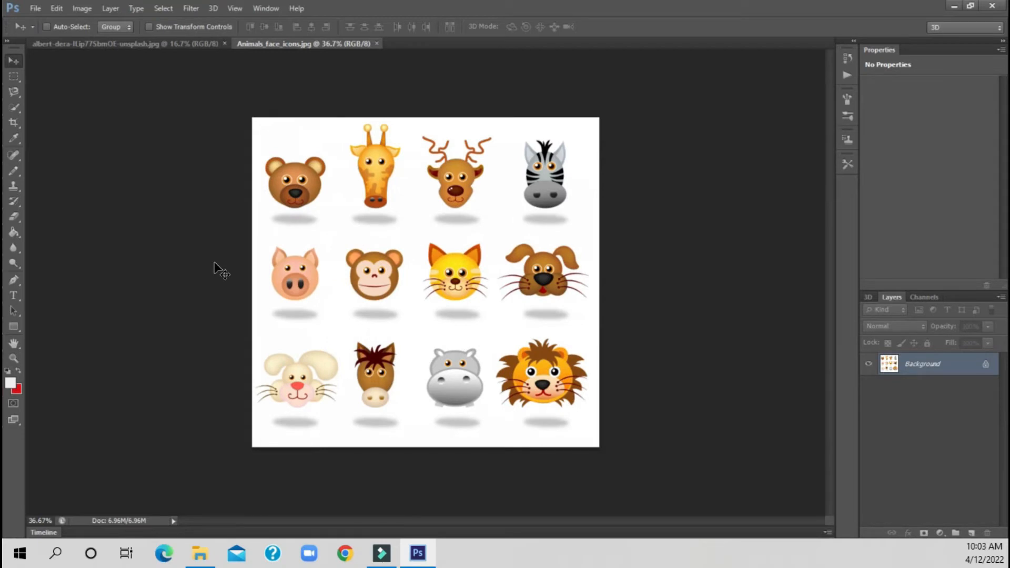
{"action": "scroll", "coordinate": [214, 263], "scroll_direction": "up", "scroll_amount": 1}
{"action": "scroll", "coordinate": [214, 263], "scroll_direction": "down", "scroll_amount": 2}
{"action": "scroll", "coordinate": [215, 263], "scroll_direction": "up", "scroll_amount": 1}
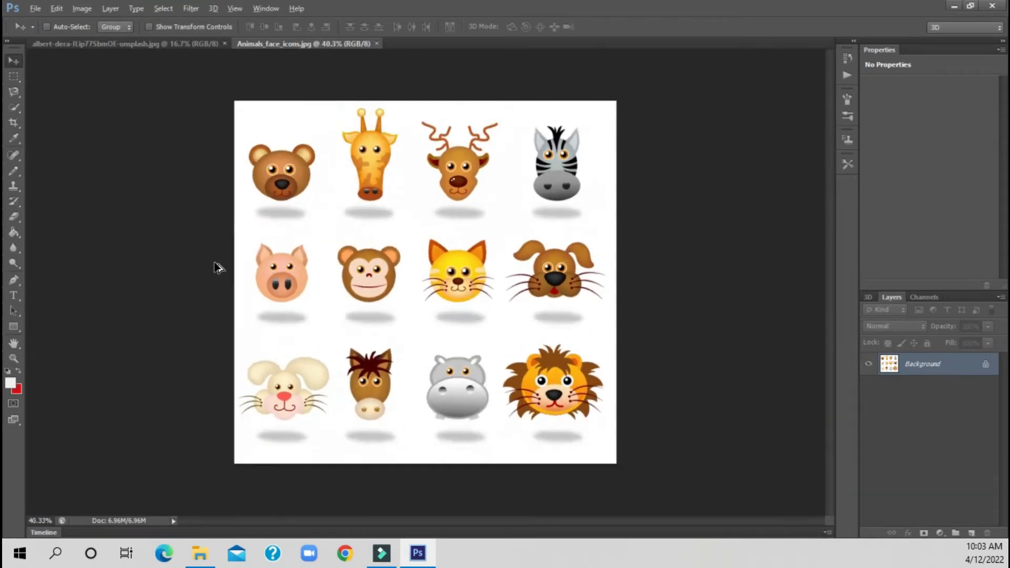
{"action": "scroll", "coordinate": [216, 267], "scroll_direction": "down", "scroll_amount": 1}
{"action": "scroll", "coordinate": [215, 263], "scroll_direction": "up", "scroll_amount": 1}
{"action": "scroll", "coordinate": [215, 263], "scroll_direction": "down", "scroll_amount": 1}
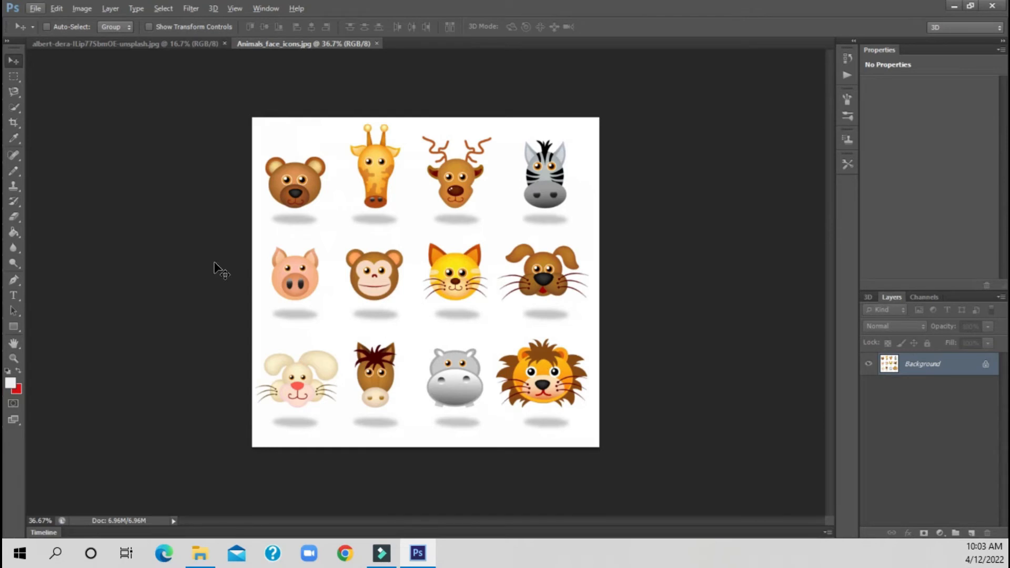
{"action": "key", "text": "ctrl+plus"}
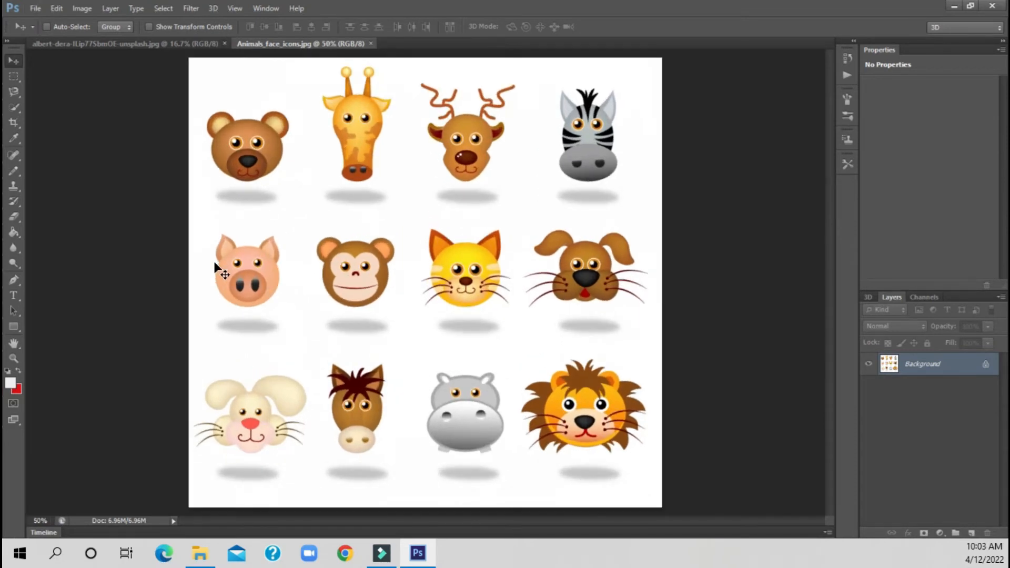
{"action": "key", "text": "ctrl+minus"}
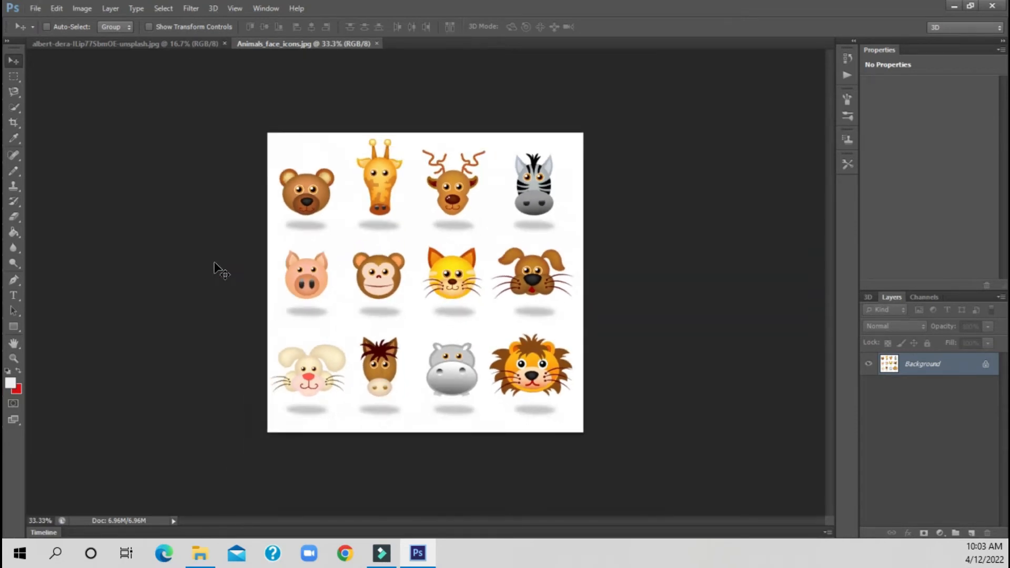
{"action": "key", "text": "ctrl+plus"}
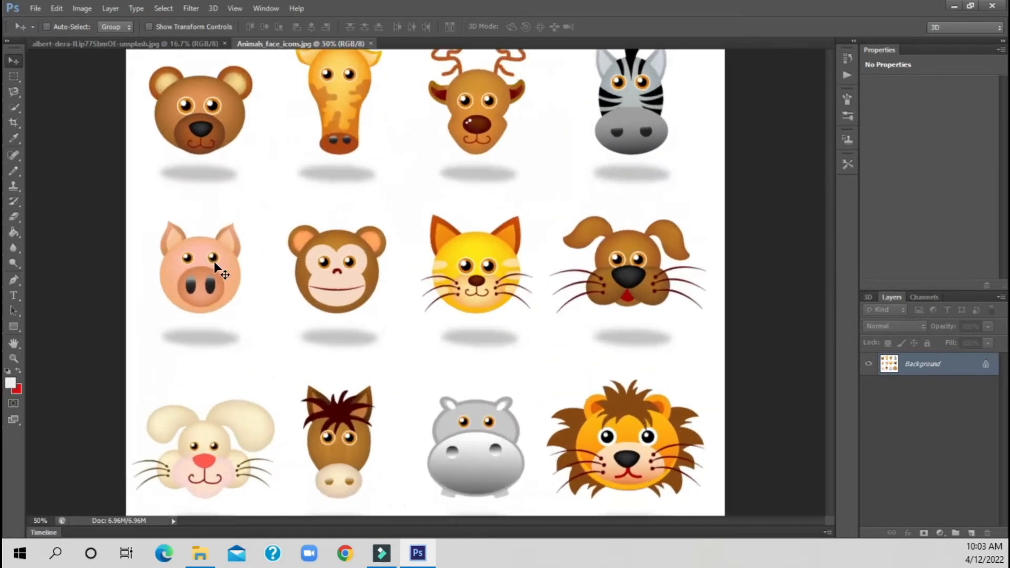
{"action": "key", "text": "ctrl+minus"}
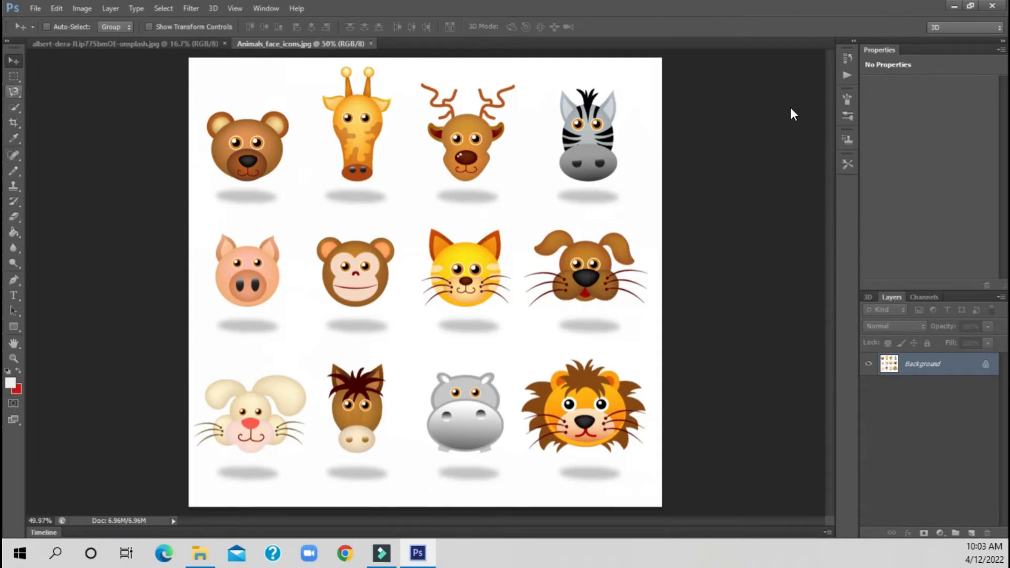
- Try to select the brown bear's face using the Quick Selection tool with a 15 px brush
{"action": "key", "text": "w"}
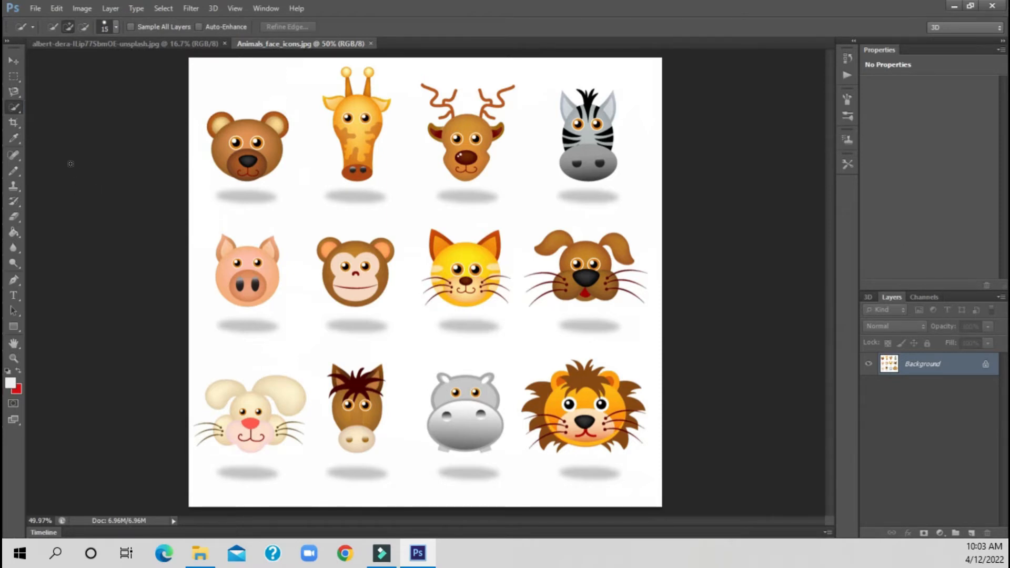
{"action": "key", "text": "ctrl+z"}
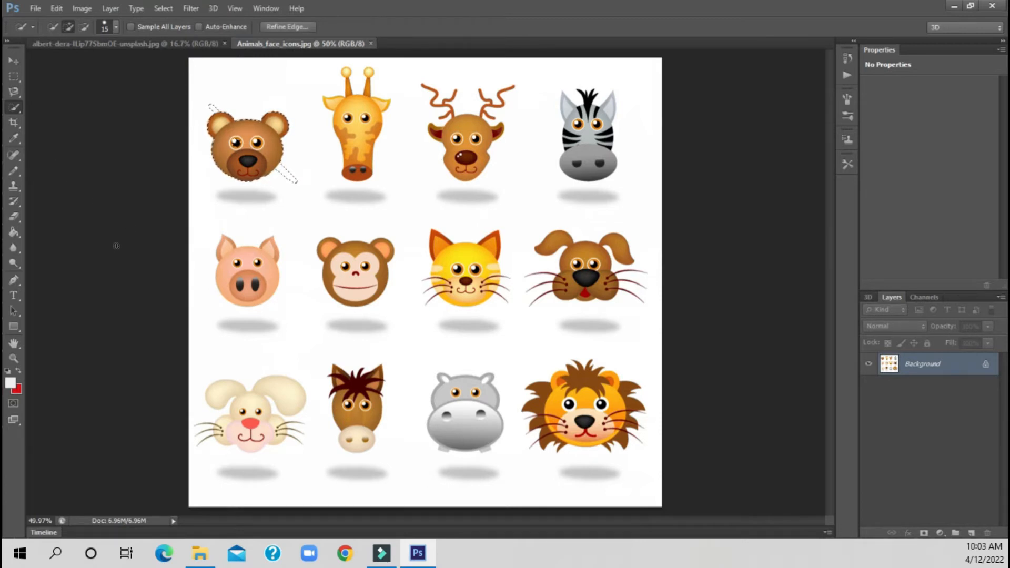
{"action": "key", "text": "ctrl+d"}
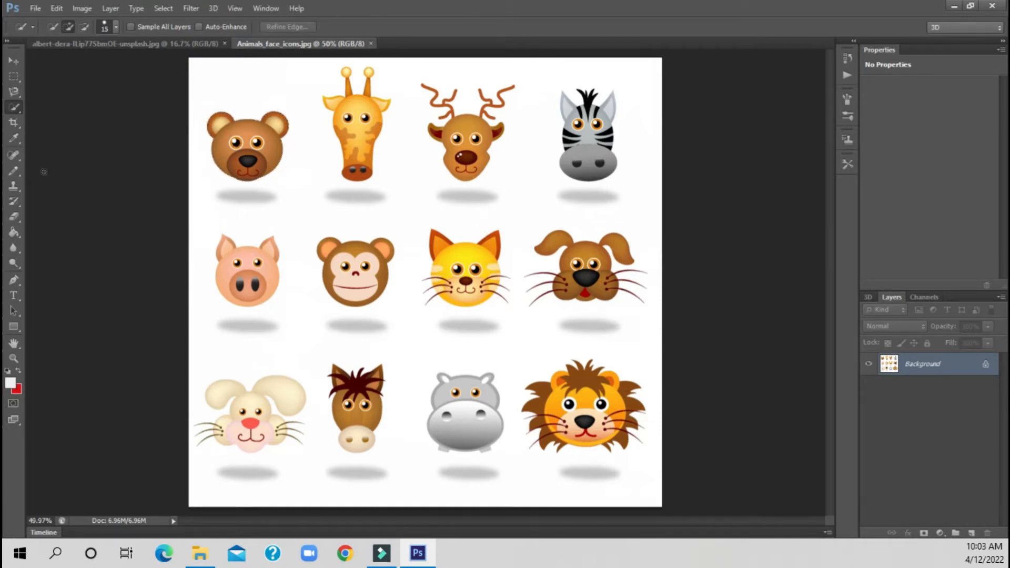
{"action": "key", "text": "ctrl+z"}
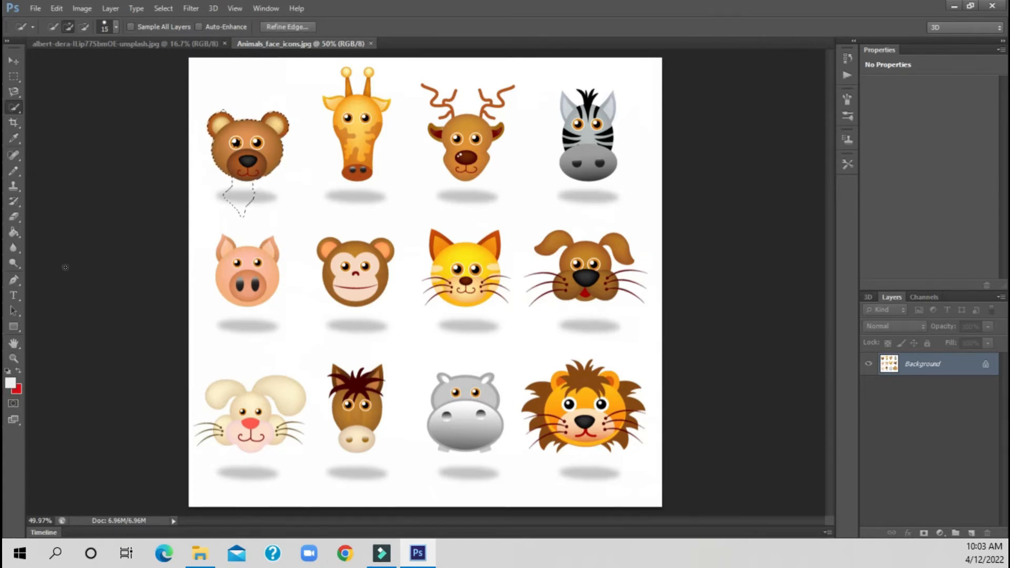
{"action": "key", "text": "ctrl+d"}
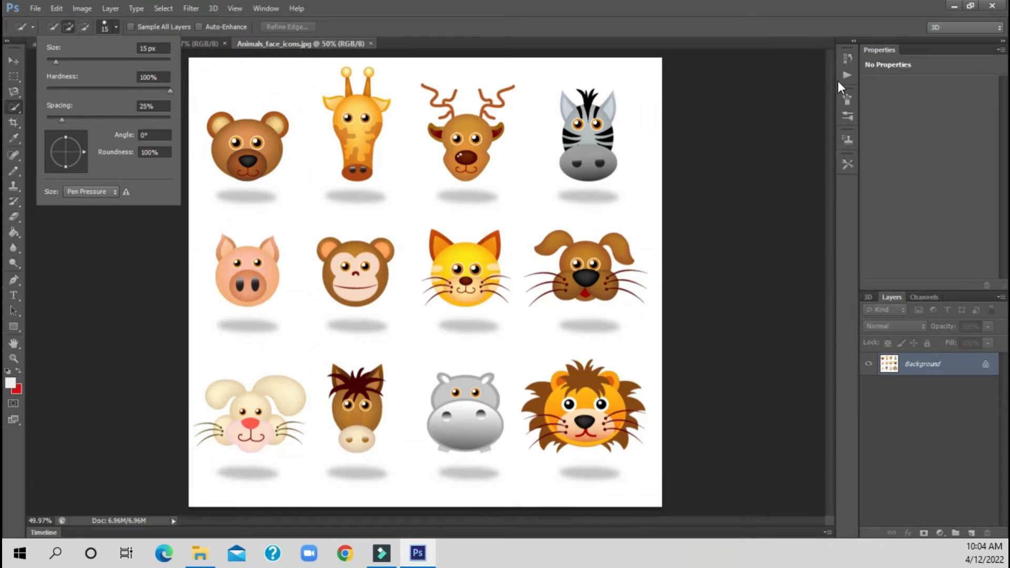
- Set the Quick Selection brush size to 45 px and select only the brown bear's face, undoing any spill outside it
{"action": "type", "text": "41"}
{"action": "key", "text": "Return"}
{"action": "left_click", "coordinate": [43, 162]}
{"action": "key", "text": "ctrl+z"}
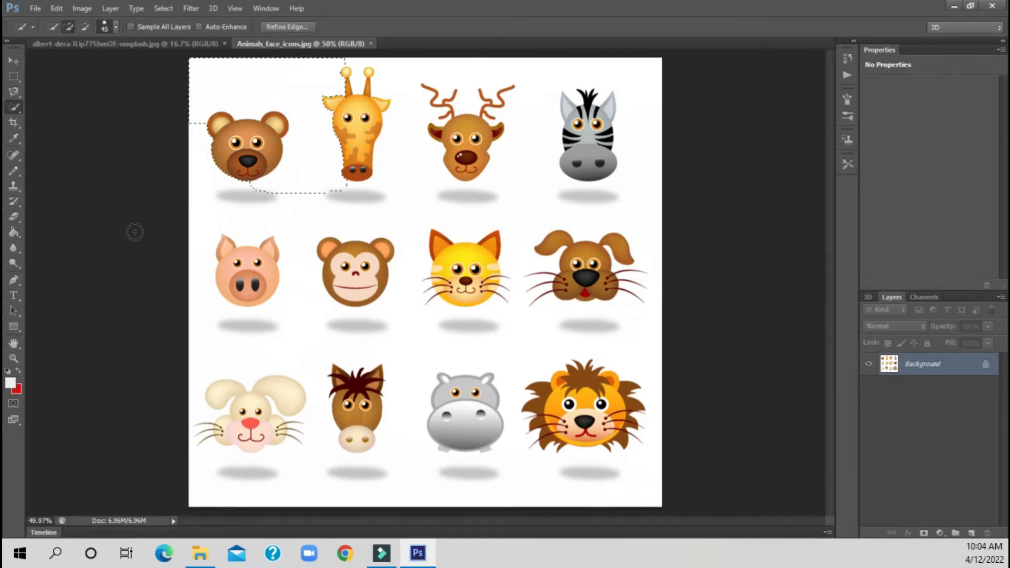
{"action": "key", "text": "ctrl+alt+z"}
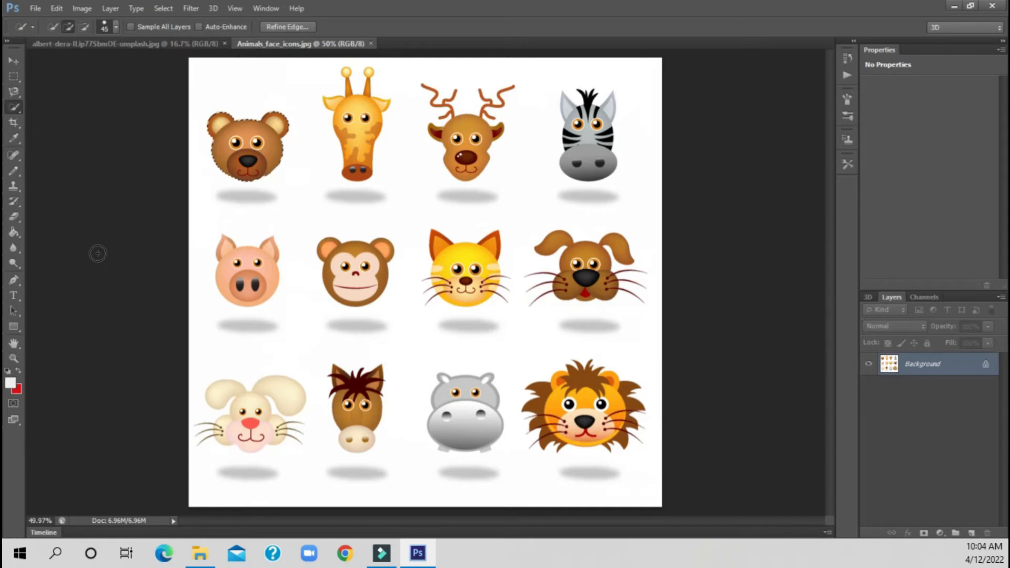
- Move a copy of the selected bear face into the portrait document with the Move tool, placing it over the man's face
{"action": "key", "text": "v"}
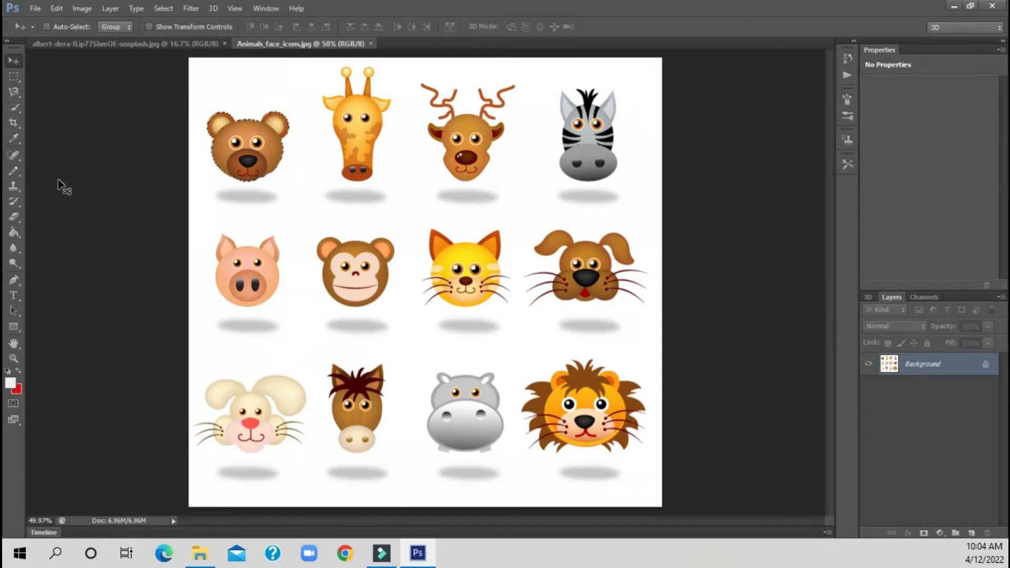
{"action": "left_click_drag", "start_coordinate": [58, 179], "coordinate": [10, 100]}
{"action": "left_click_drag", "start_coordinate": [187, 24], "coordinate": [235, 221]}
{"action": "left_click_drag", "start_coordinate": [318, 287], "coordinate": [315, 288]}
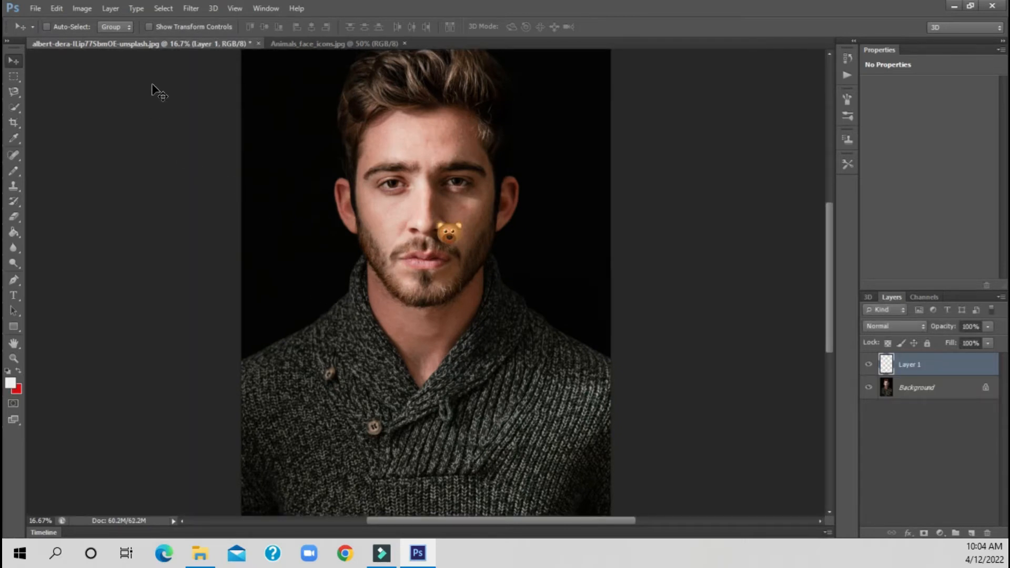
- Clear the bear selection in Animals_face_icons.jpg and return to the portrait document
{"action": "key", "text": "ctrl+Tab"}
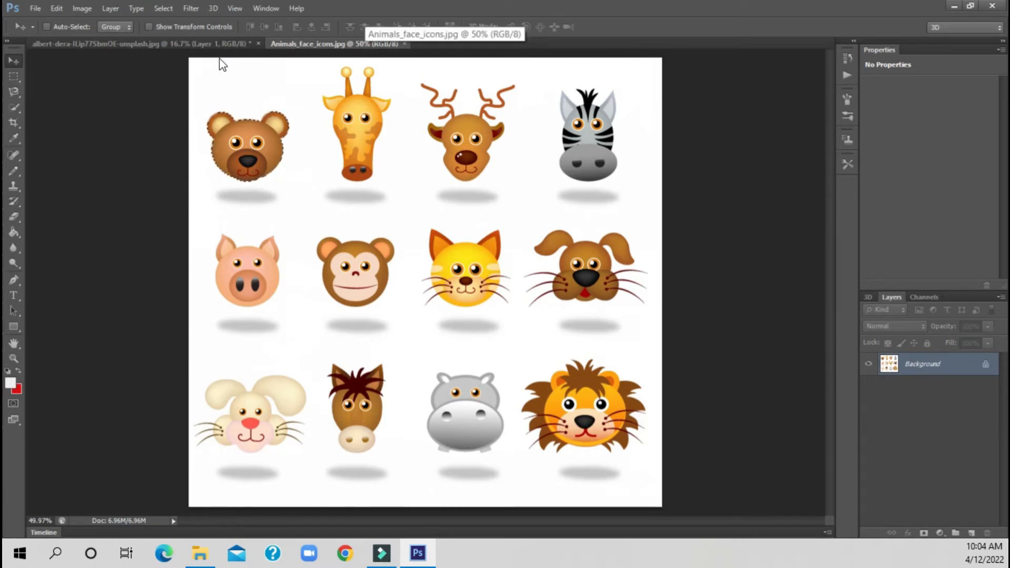
{"action": "key", "text": "ctrl+d"}
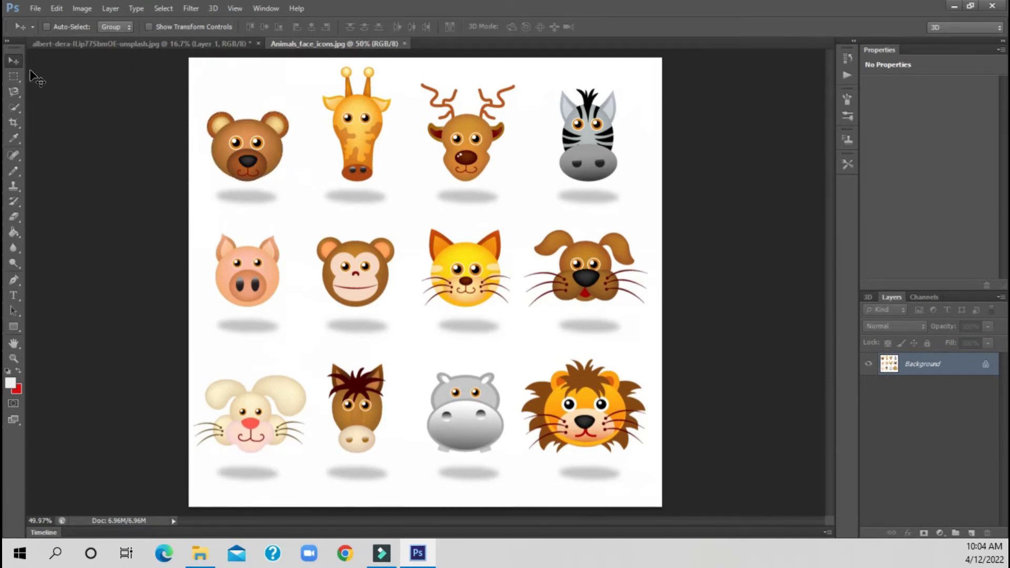
{"action": "key", "text": "ctrl+Tab"}
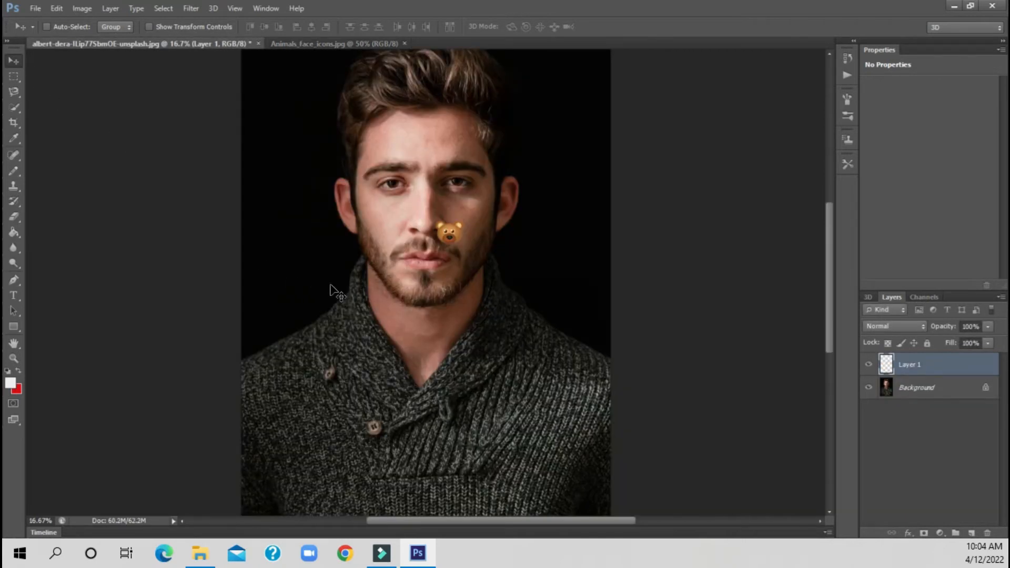
- Enlarge the bear layer to about 1048% with Free Transform and position it over the man's face
{"action": "left_click_drag", "start_coordinate": [321, 298], "coordinate": [276, 236]}
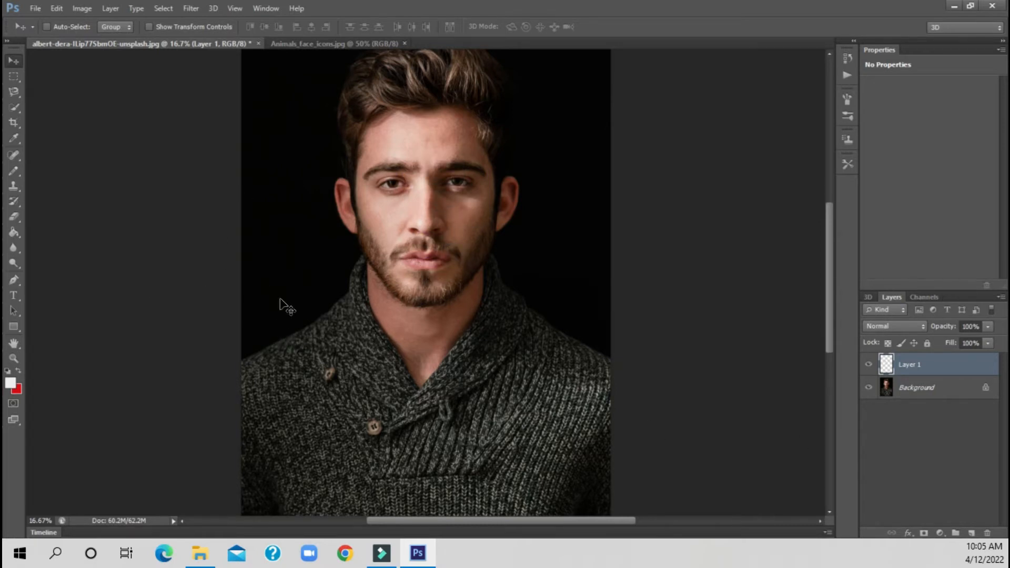
{"action": "left_click_drag", "start_coordinate": [317, 387], "coordinate": [318, 374]}
{"action": "key", "text": "ctrl+t"}
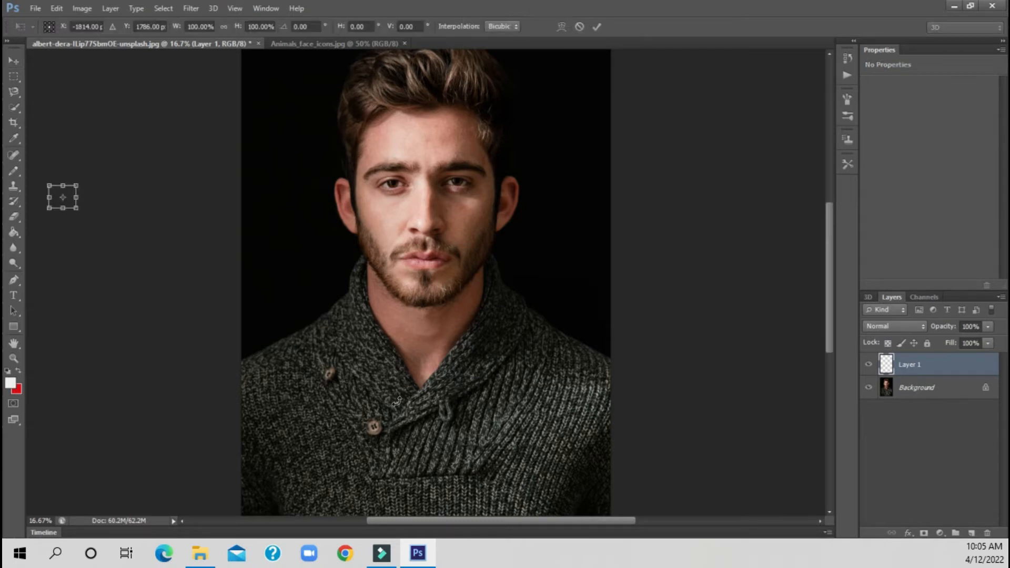
{"action": "left_click_drag", "start_coordinate": [62, 196], "coordinate": [202, 286]}
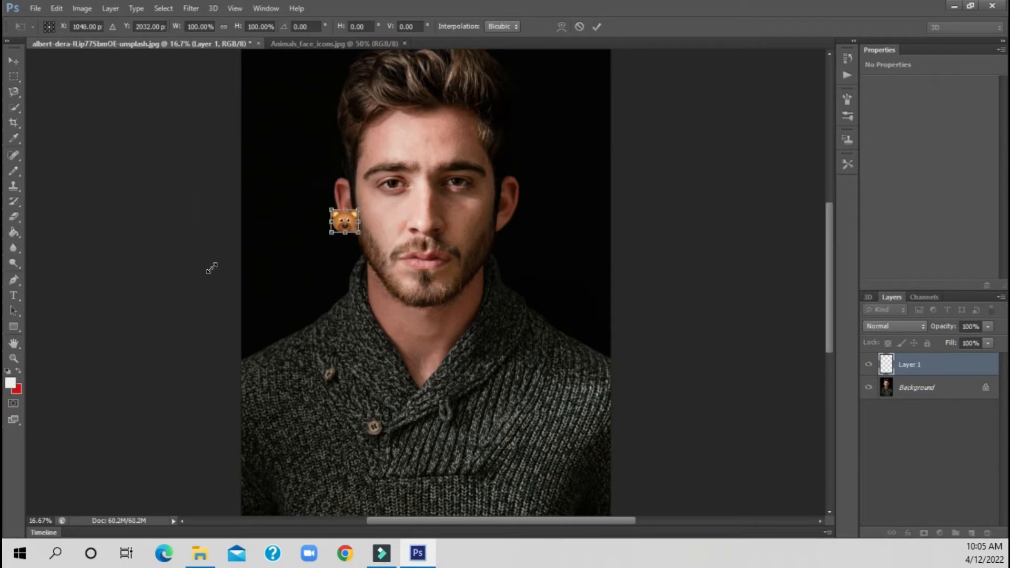
{"action": "left_click_drag", "start_coordinate": [330, 209], "coordinate": [331, 129]}
{"action": "left_click_drag", "start_coordinate": [451, 130], "coordinate": [533, 60]}
{"action": "left_click_drag", "start_coordinate": [304, 227], "coordinate": [295, 284]}
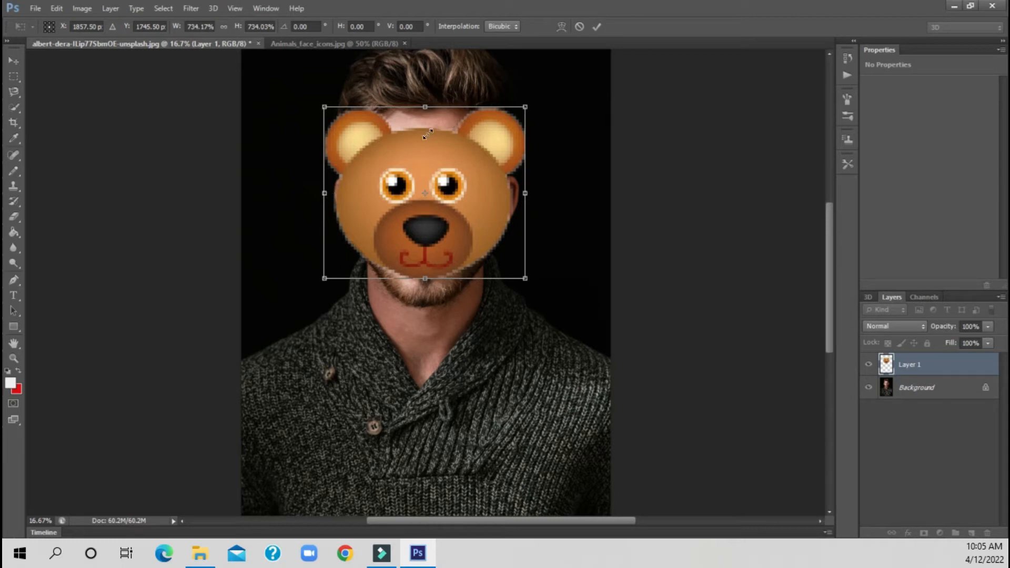
{"action": "left_click_drag", "start_coordinate": [416, 138], "coordinate": [610, 33]}
{"action": "left_click_drag", "start_coordinate": [413, 217], "coordinate": [378, 261]}
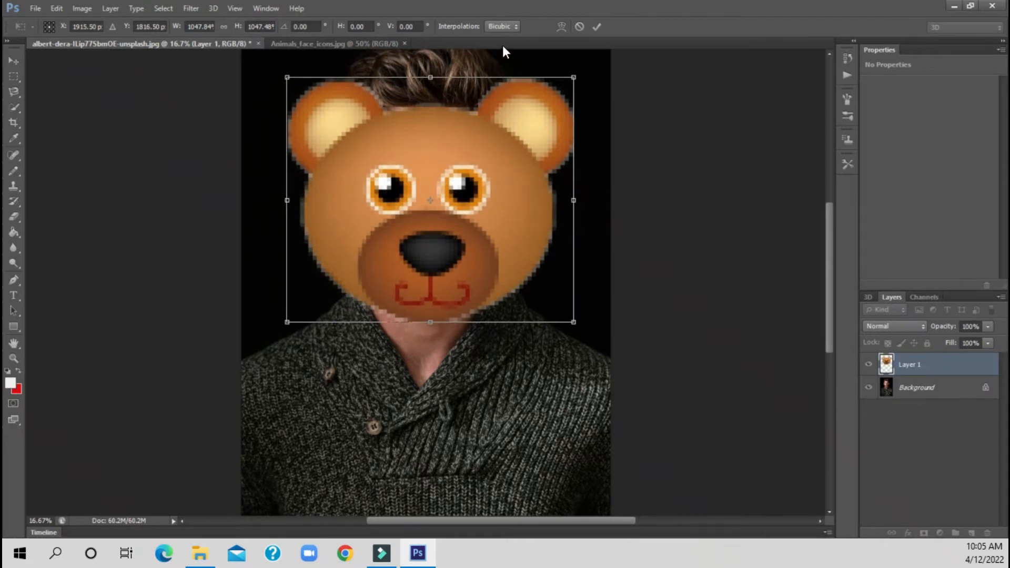
{"action": "key", "text": "Return"}
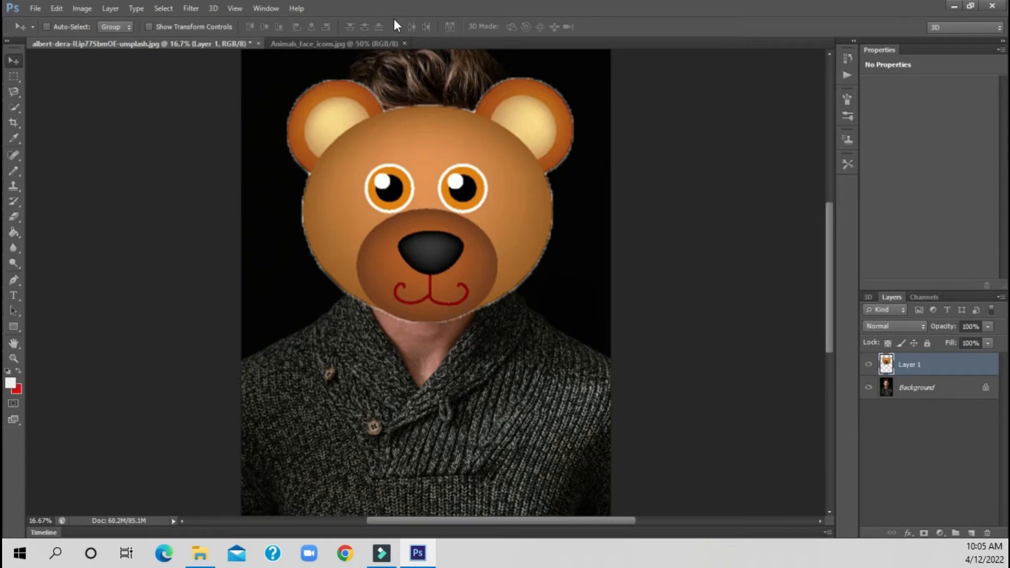
{"action": "mouse_move", "coordinate": [394, 270]}
{"action": "left_mouse_down"}
{"action": "mouse_move", "coordinate": [393, 204]}
{"action": "mouse_move", "coordinate": [387, 256]}
{"action": "left_mouse_up"}
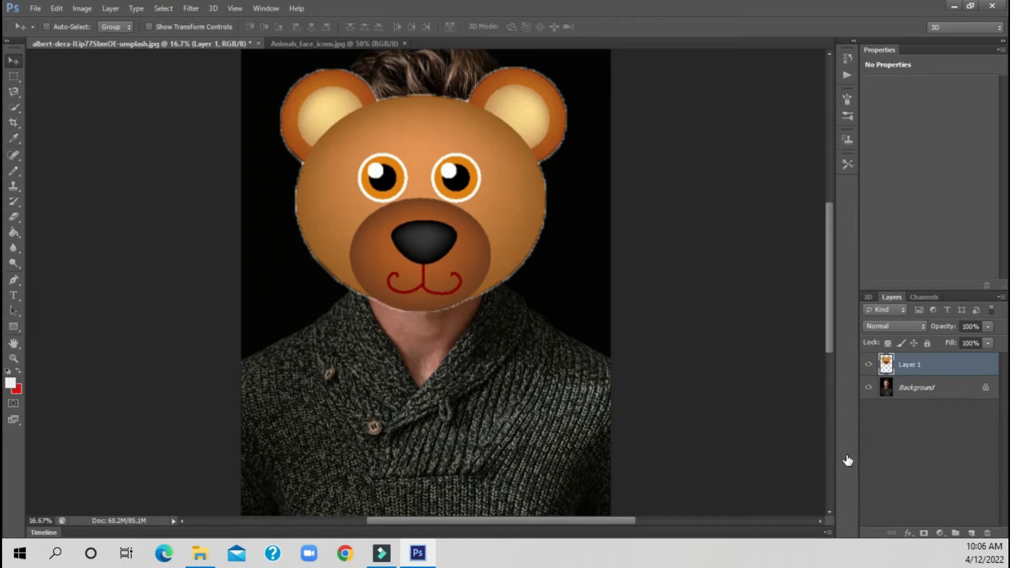
- Hide the bear layer, clear the remaining bear-shaped selection and make the Background layer active
{"action": "key", "text": "ctrl+comma"}
{"action": "key", "text": "ctrl+comma"}
{"action": "key", "text": "ctrl+comma"}
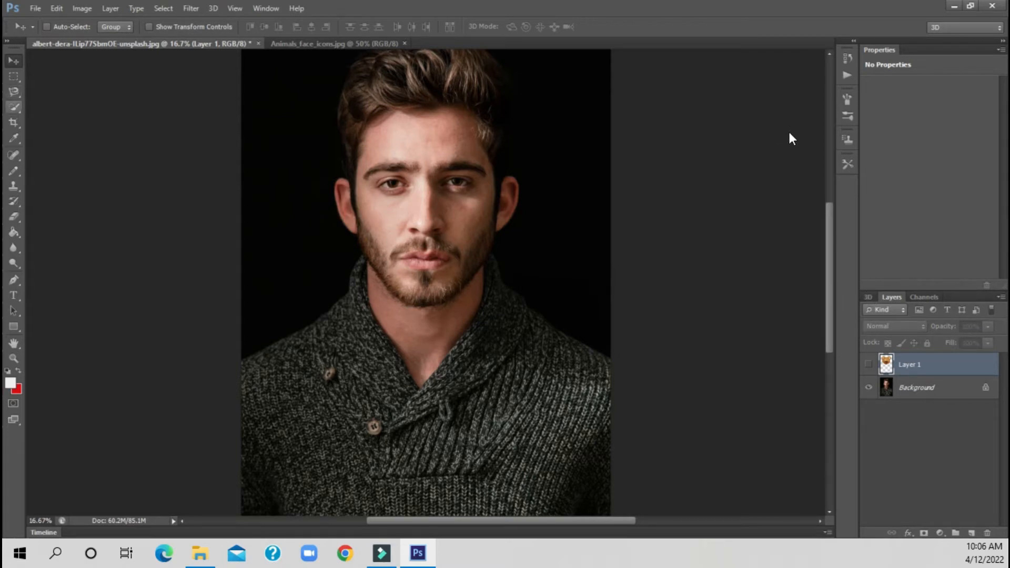
{"action": "key", "text": "w"}
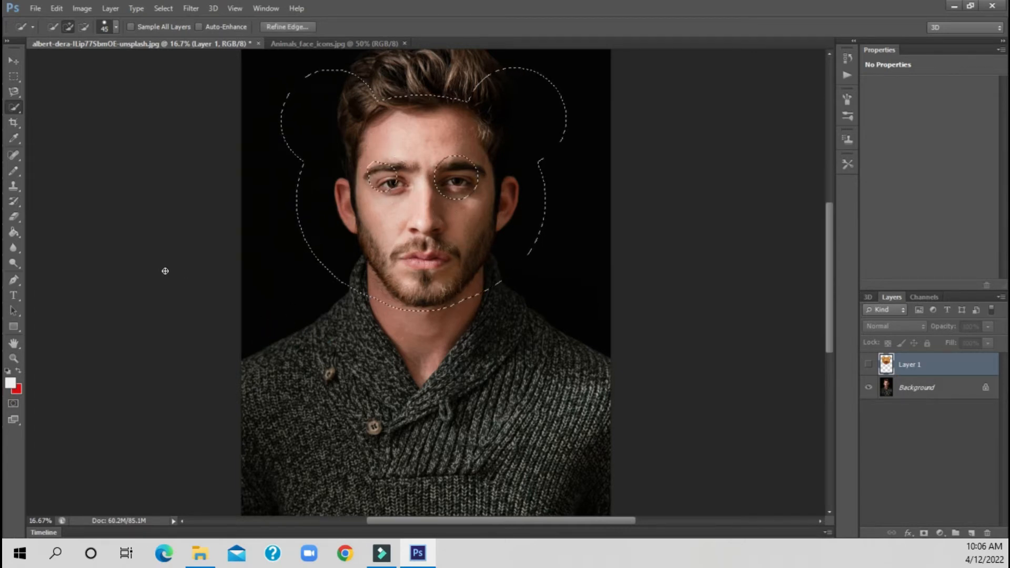
{"action": "key", "text": "ctrl+d"}
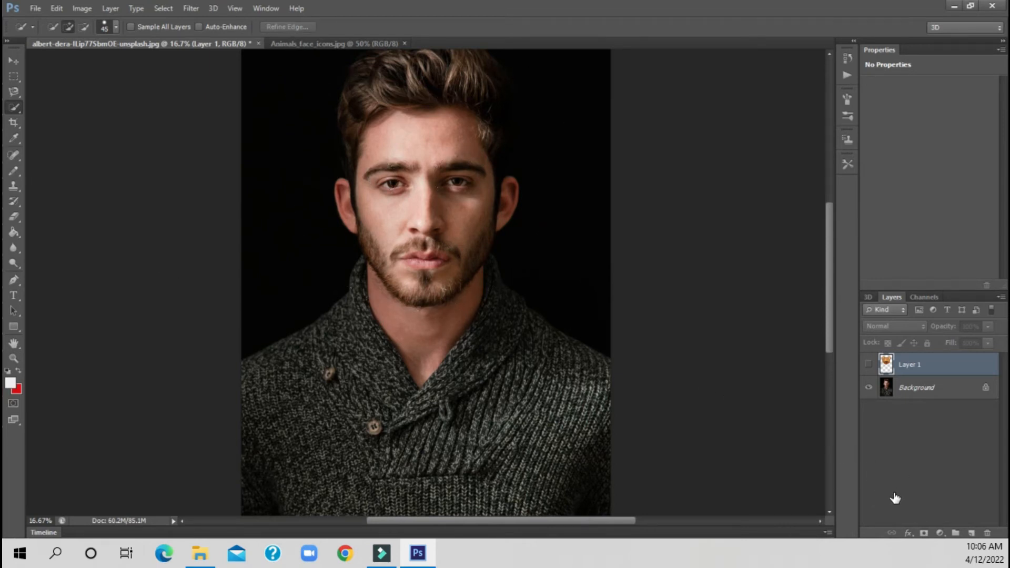
{"action": "key", "text": "alt+bracketleft"}
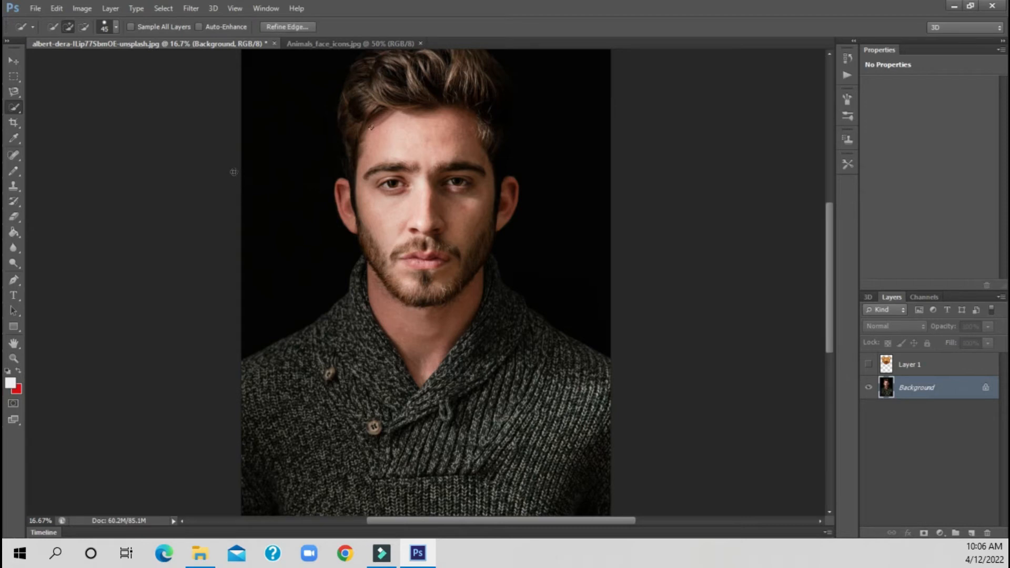
- Select the man's face and ears on the Background layer, fill them with Content-Aware in Normal mode at 100% opacity, and deselect
{"action": "key", "text": "ctrl+shift+d"}
{"action": "key", "text": "shift+F5"}
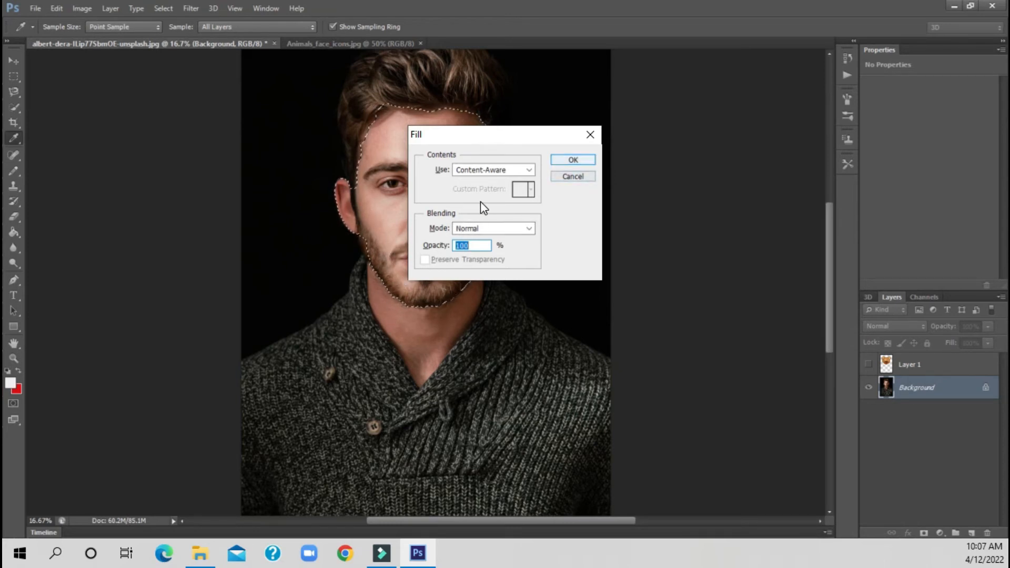
{"action": "key", "text": "Return"}
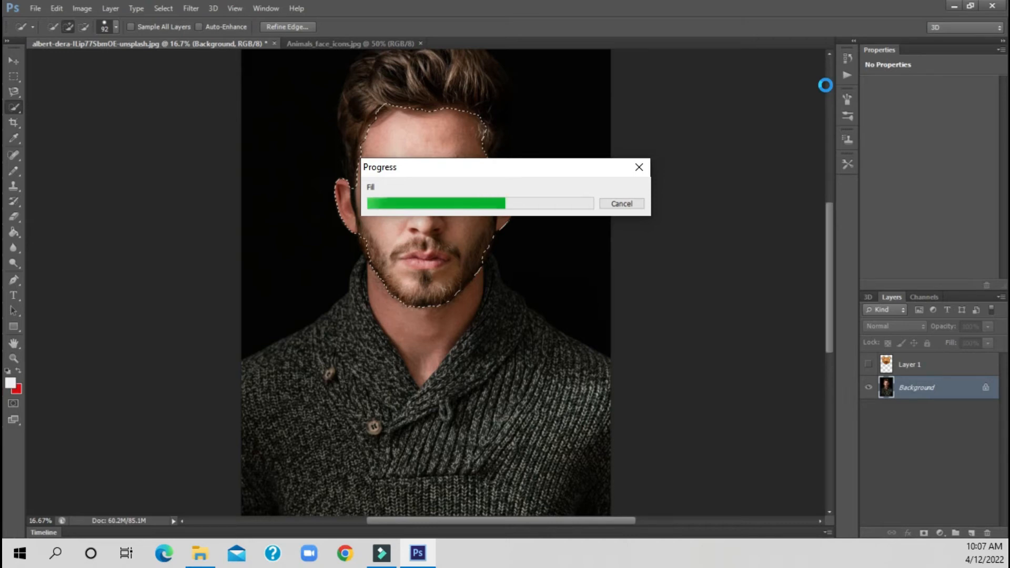
{"action": "key", "text": "v"}
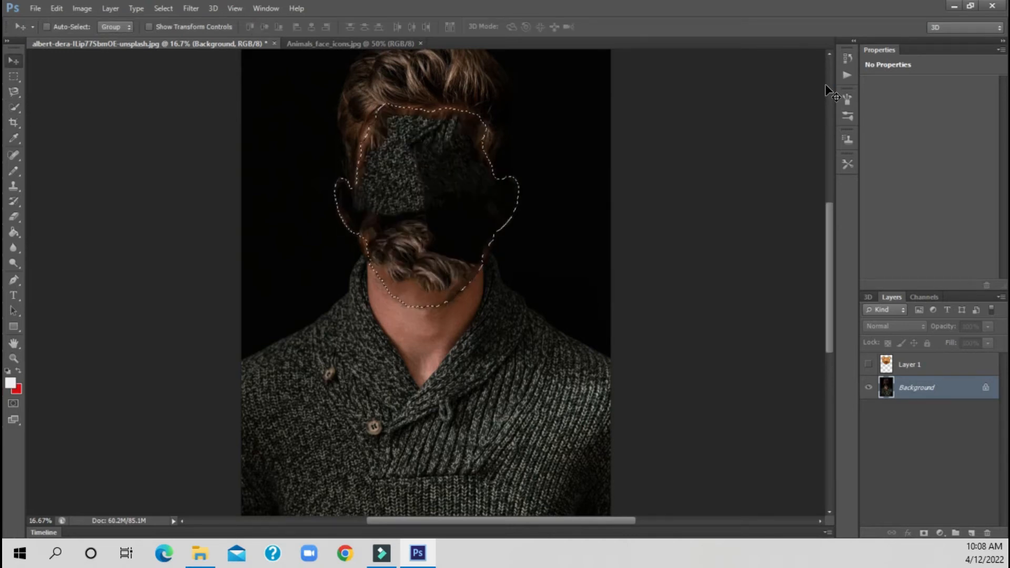
{"action": "key", "text": "l"}
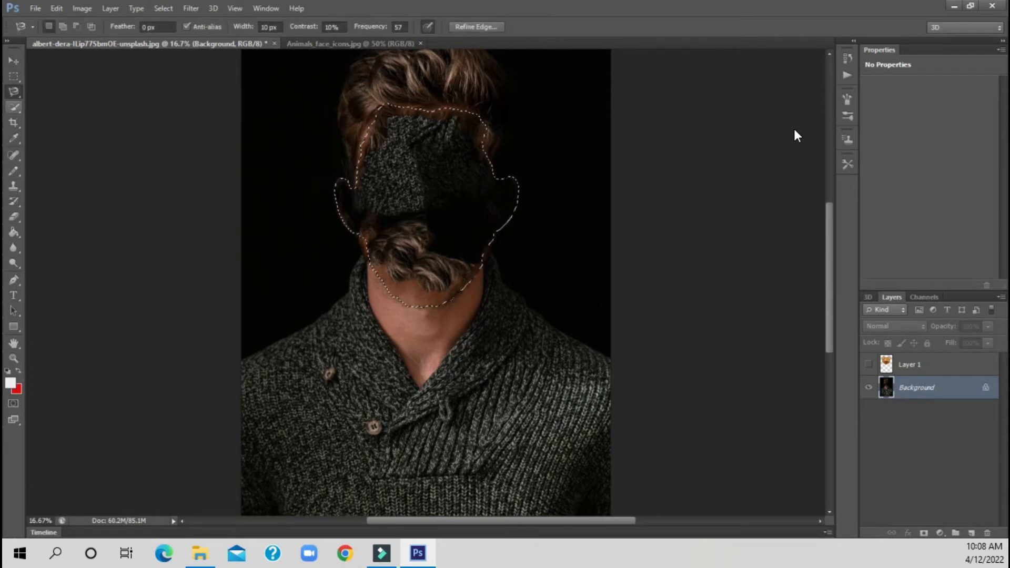
{"action": "key", "text": "w"}
{"action": "key", "text": "Escape"}
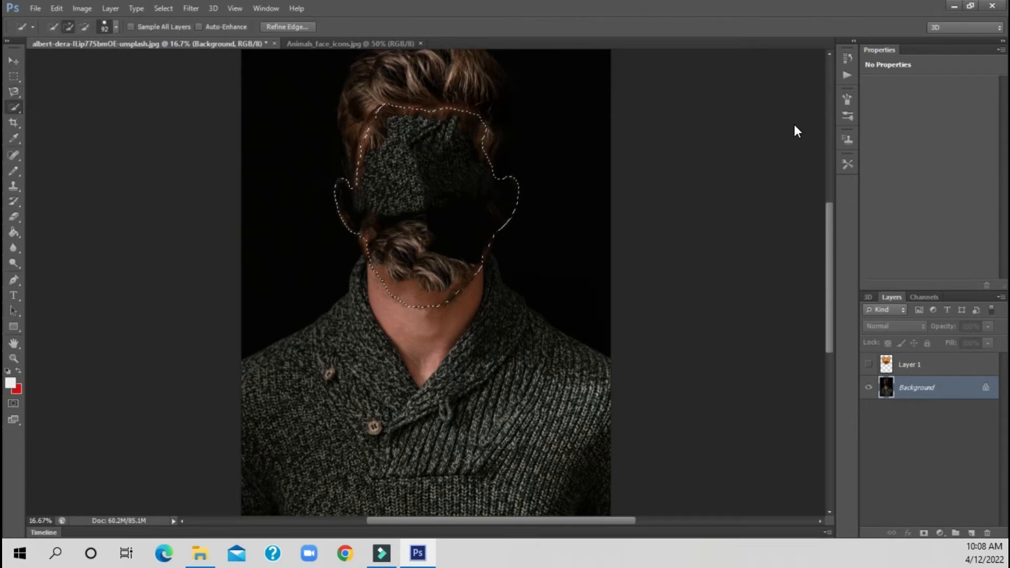
{"action": "key", "text": "v"}
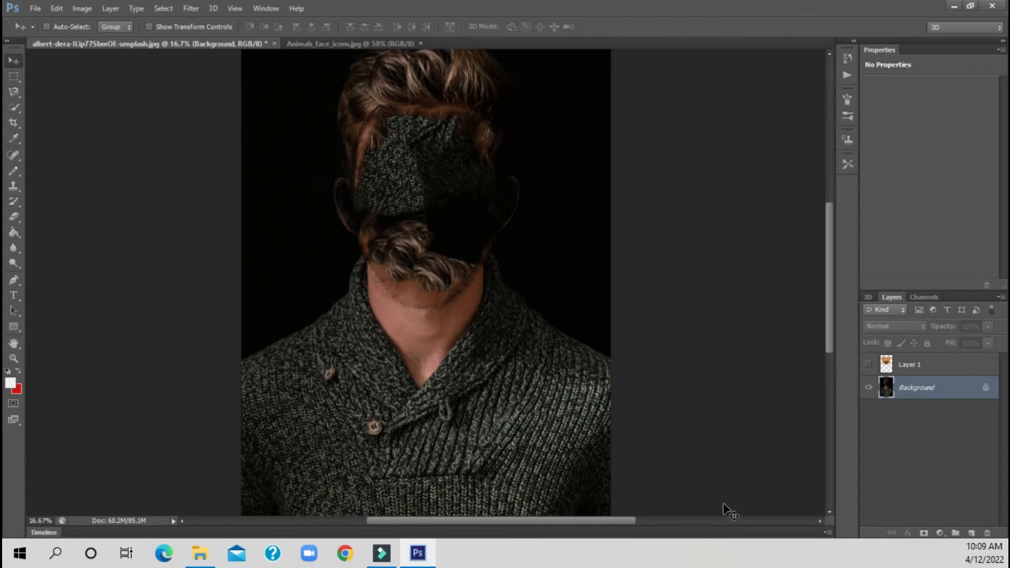
- Show the bear layer again and make it the active layer
{"action": "left_click", "coordinate": [868, 364]}
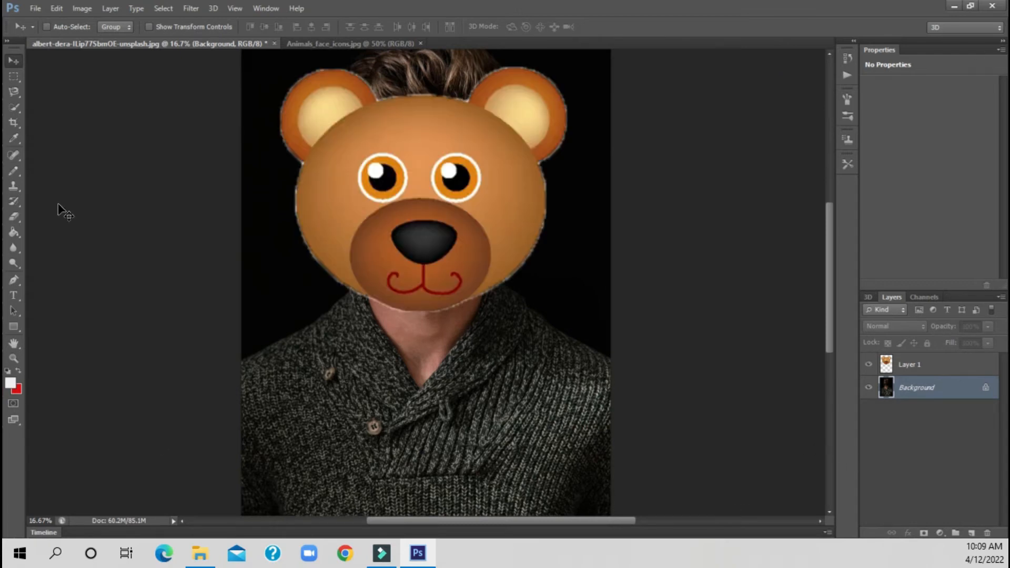
{"action": "left_click", "coordinate": [225, 284]}
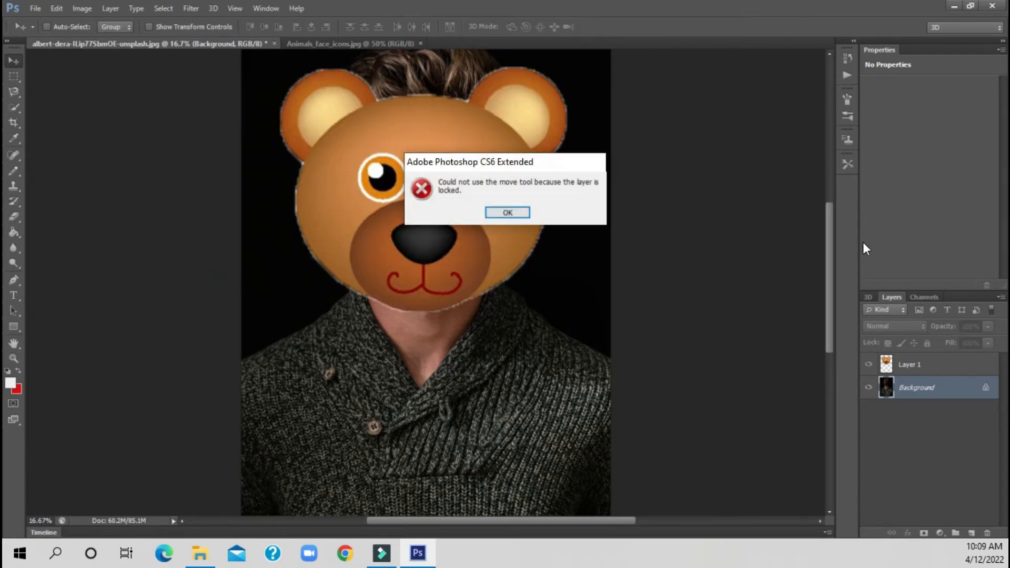
{"action": "key", "text": "Return"}
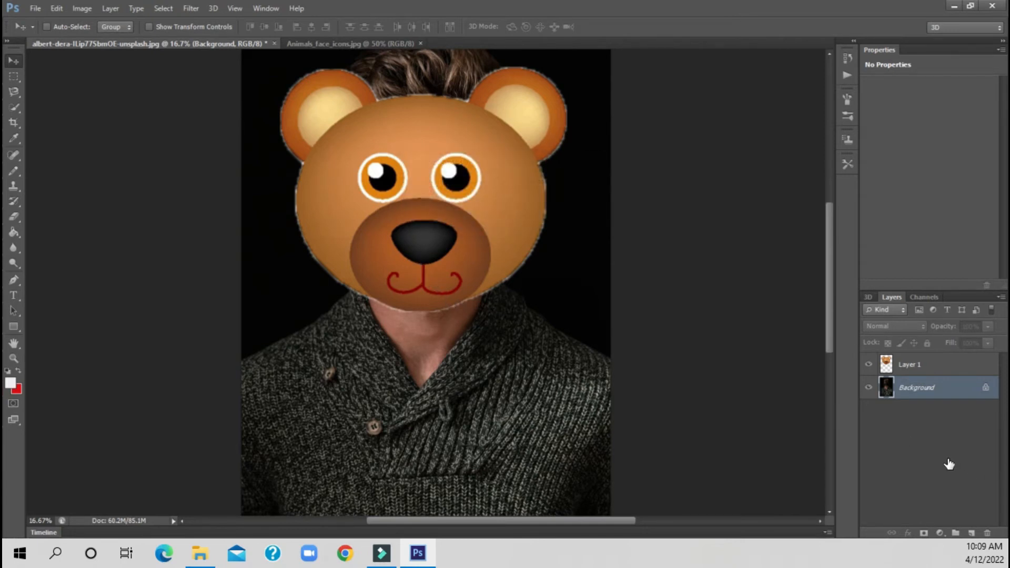
{"action": "key", "text": "alt+bracketright"}
{"action": "key", "text": "Delete"}
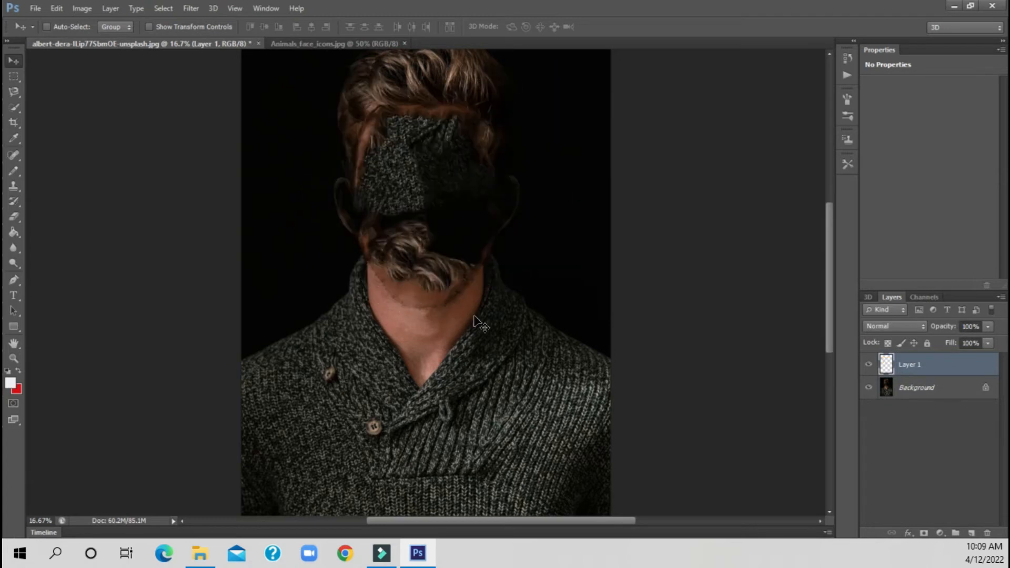
- Bring the off-canvas bear back over the man's filled-in face using Free Transform, keeping its size
{"action": "left_click_drag", "start_coordinate": [424, 269], "coordinate": [373, 283]}
{"action": "key", "text": "ctrl+t"}
{"action": "key", "text": "ctrl+minus"}
{"action": "key", "text": "ctrl+minus"}
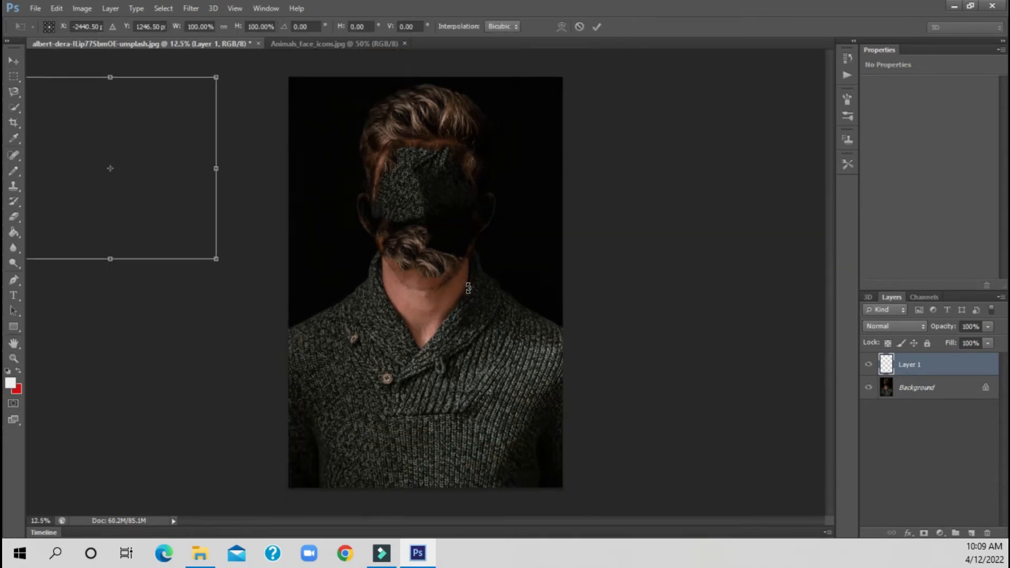
{"action": "left_click_drag", "start_coordinate": [126, 276], "coordinate": [364, 324]}
{"action": "key", "text": "Return"}
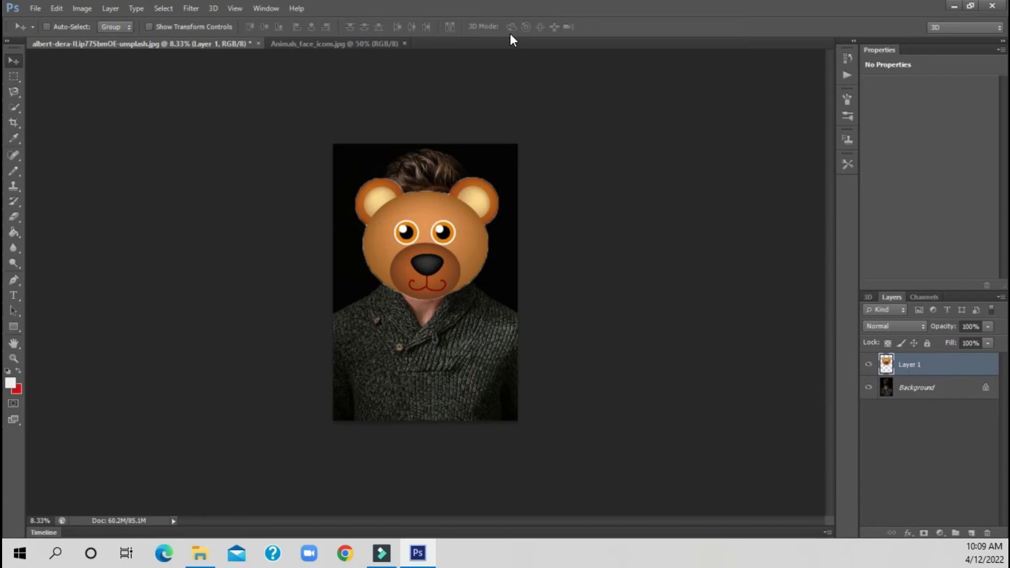
- Examine the cut-out edges around the bear's ears, cheeks and chin at 50% magnification, undoing any accidental move, and return to the full portrait
{"action": "key", "text": "ctrl+plus"}
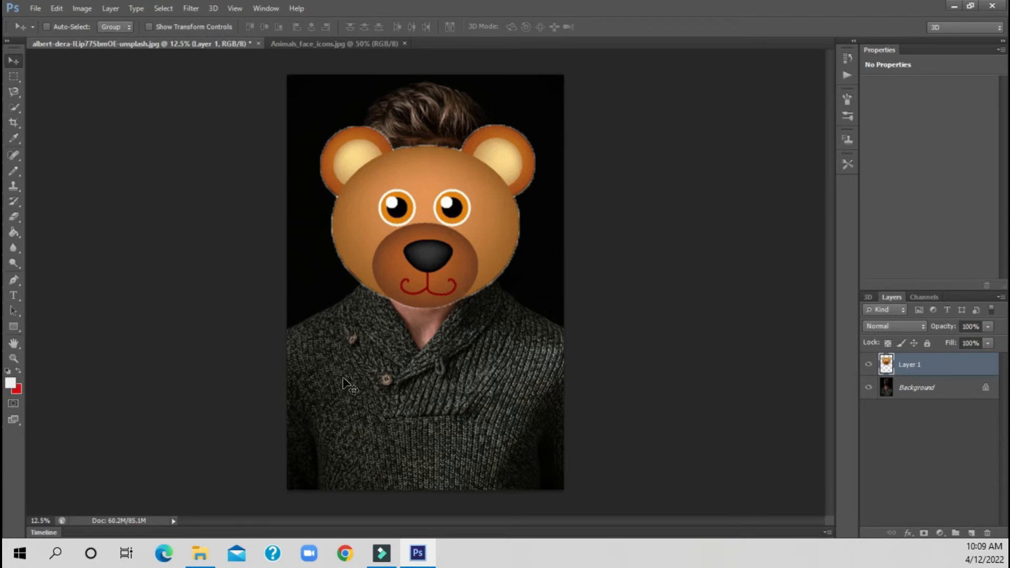
{"action": "key", "text": "ctrl+plus"}
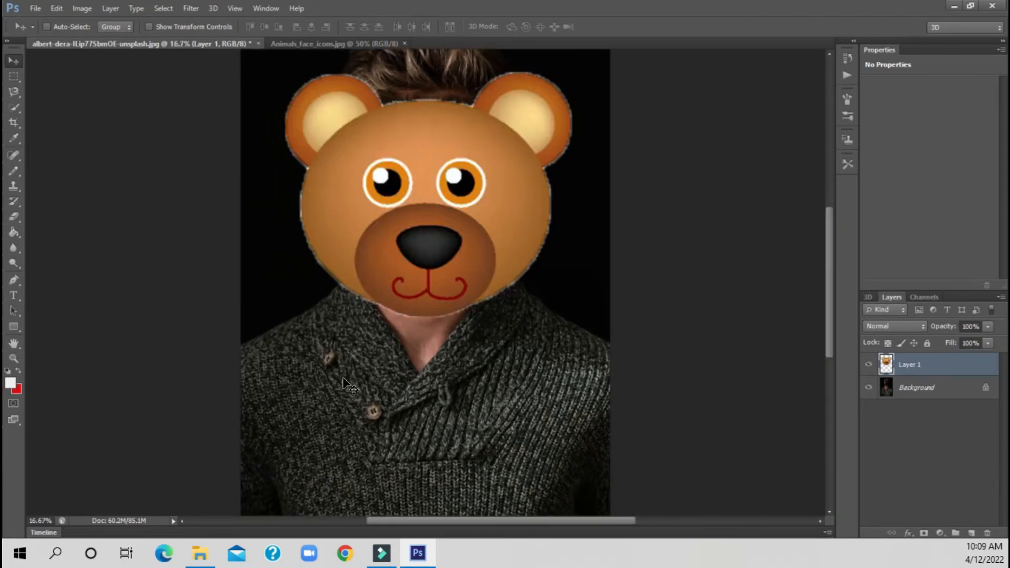
{"action": "key", "text": "ctrl+plus"}
{"action": "key", "text": "ctrl+plus"}
{"action": "key", "text": "ctrl+plus"}
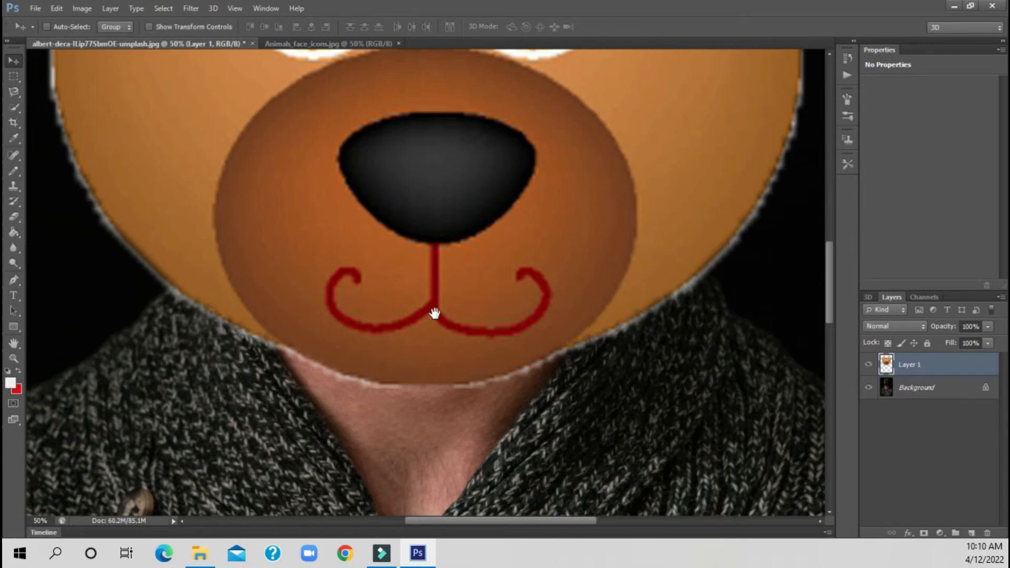
{"action": "scroll", "coordinate": [378, 316], "scroll_direction": "up", "scroll_amount": 10}
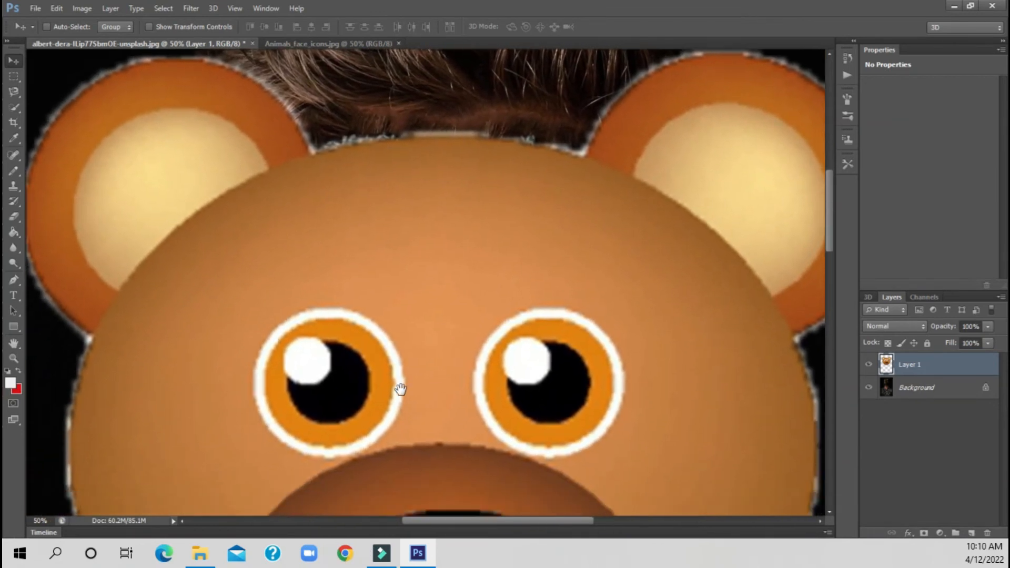
{"action": "left_click_drag", "start_coordinate": [400, 388], "coordinate": [428, 487]}
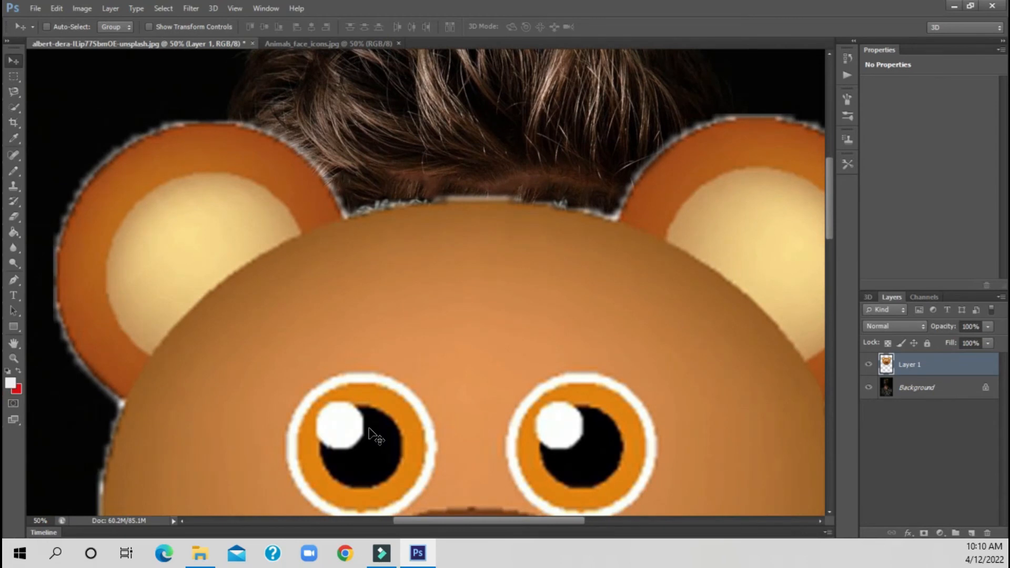
{"action": "left_click_drag", "start_coordinate": [296, 363], "coordinate": [287, 339]}
{"action": "left_click_drag", "start_coordinate": [293, 255], "coordinate": [302, 113]}
{"action": "left_click_drag", "start_coordinate": [422, 309], "coordinate": [386, 295]}
{"action": "left_click_drag", "start_coordinate": [456, 438], "coordinate": [215, 452]}
{"action": "left_click_drag", "start_coordinate": [367, 419], "coordinate": [357, 513]}
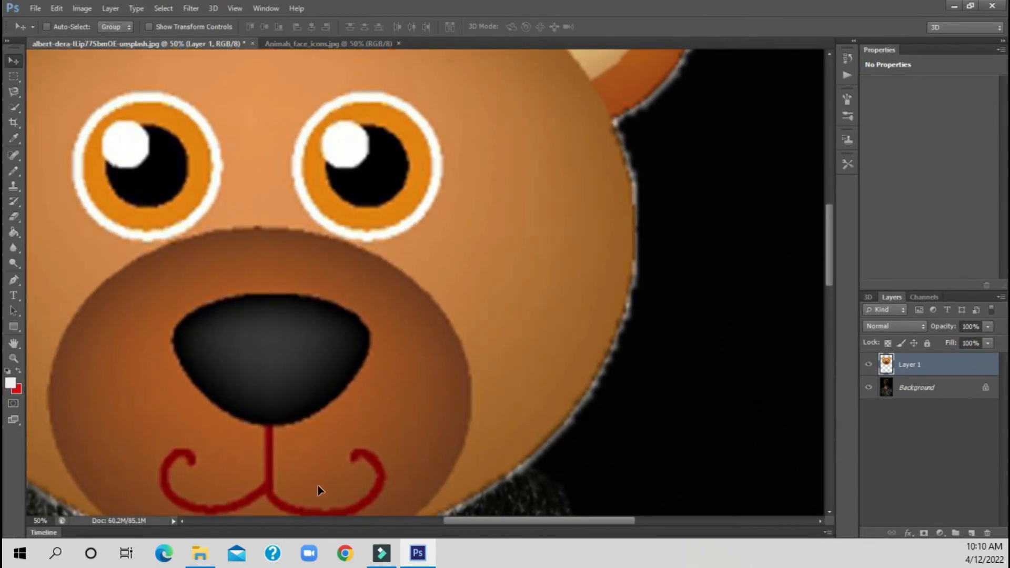
{"action": "left_click_drag", "start_coordinate": [735, 495], "coordinate": [433, 282]}
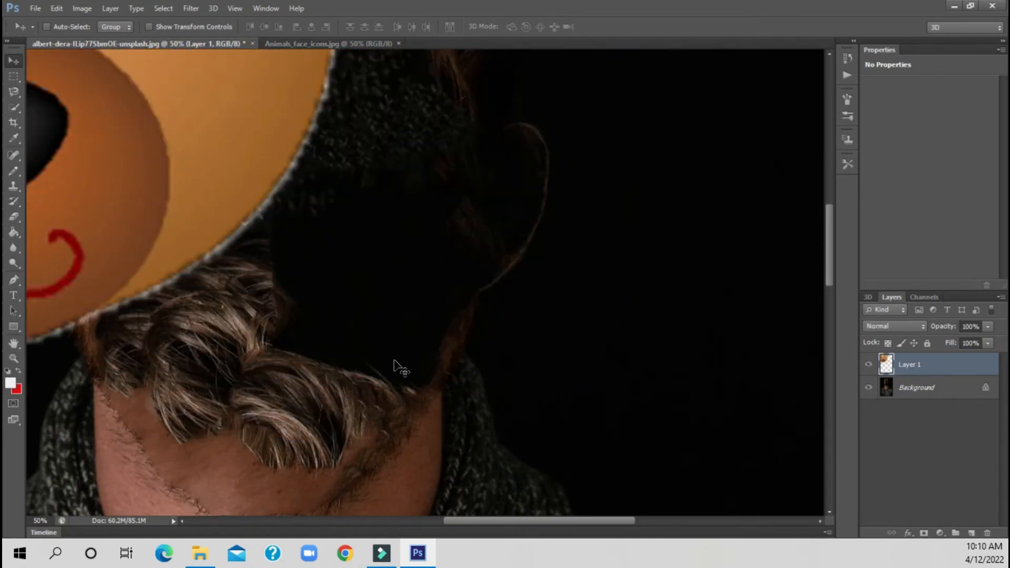
{"action": "key", "text": "ctrl+z"}
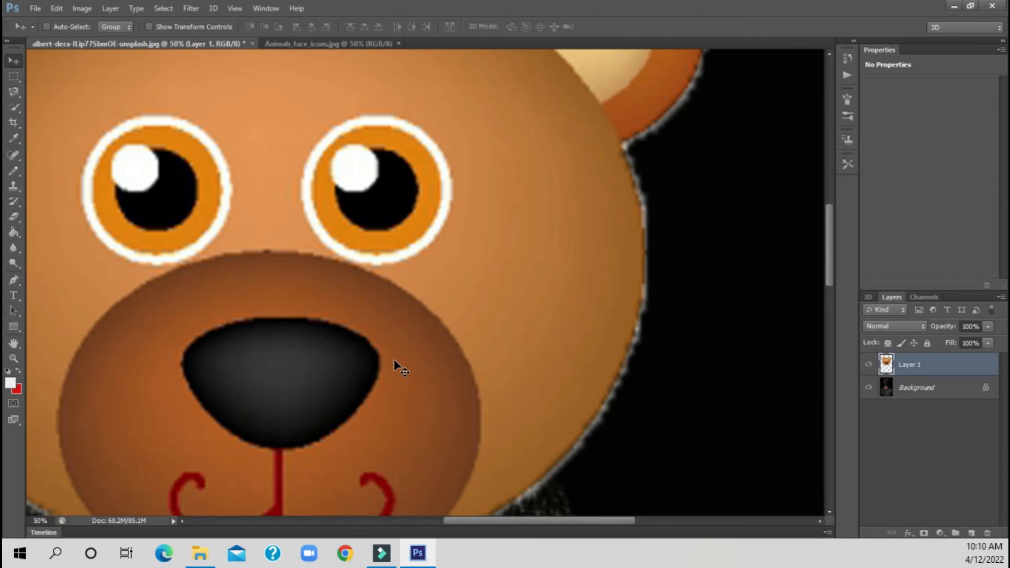
{"action": "key", "text": "ctrl+0"}
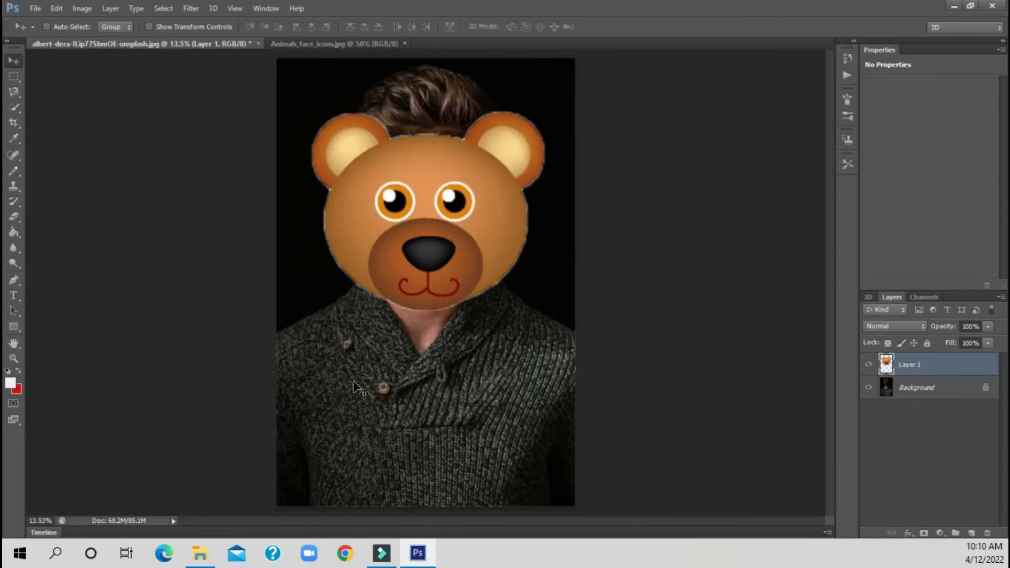
- Examine how the bear face sits over the man's hair, neck and collar, both close up and in the full portrait
{"action": "key", "text": "ctrl+plus"}
{"action": "key", "text": "ctrl+plus"}
{"action": "key", "text": "ctrl+plus"}
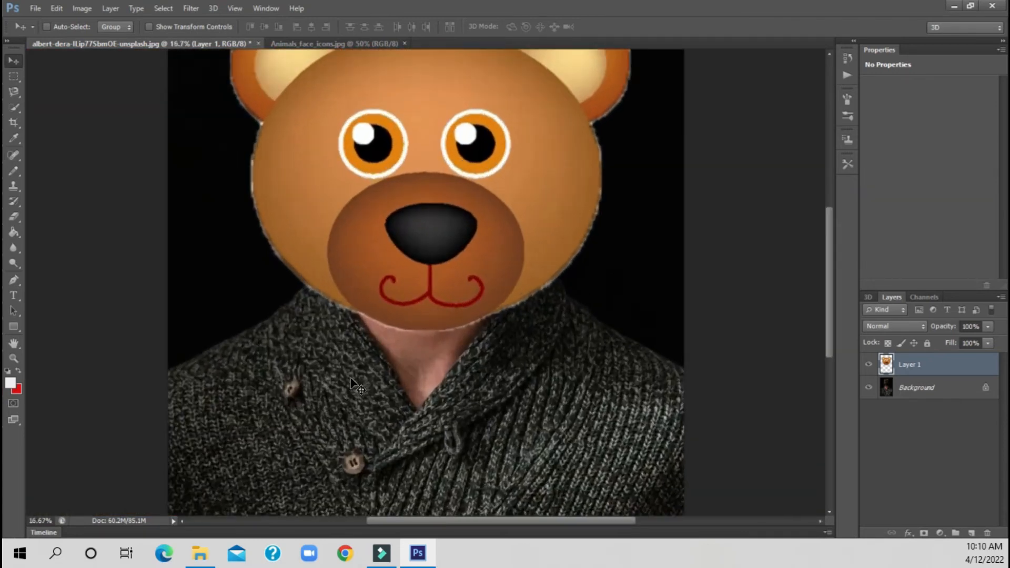
{"action": "scroll", "coordinate": [338, 326], "scroll_direction": "up", "scroll_amount": 5}
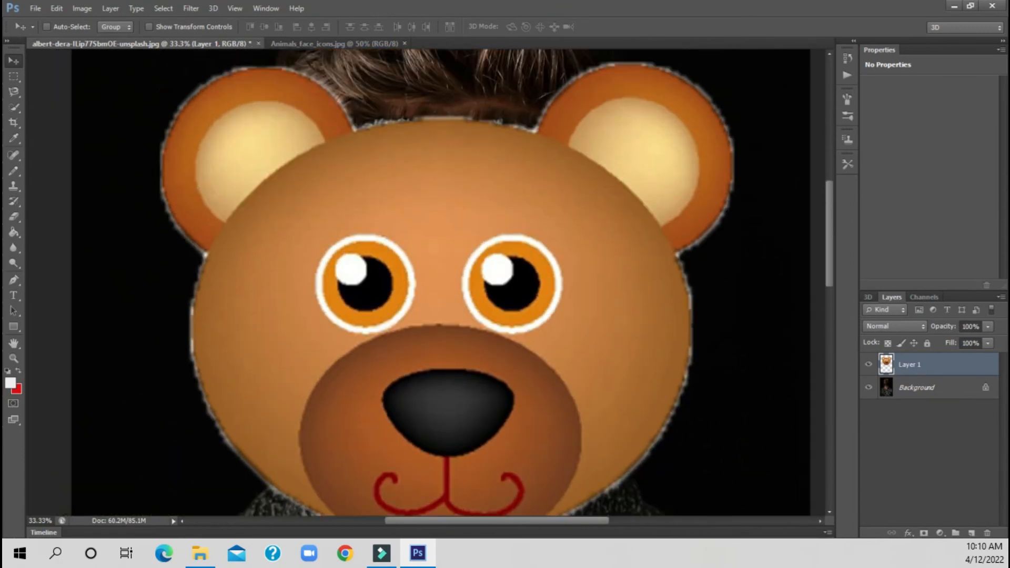
{"action": "left_click_drag", "start_coordinate": [397, 506], "coordinate": [397, 440]}
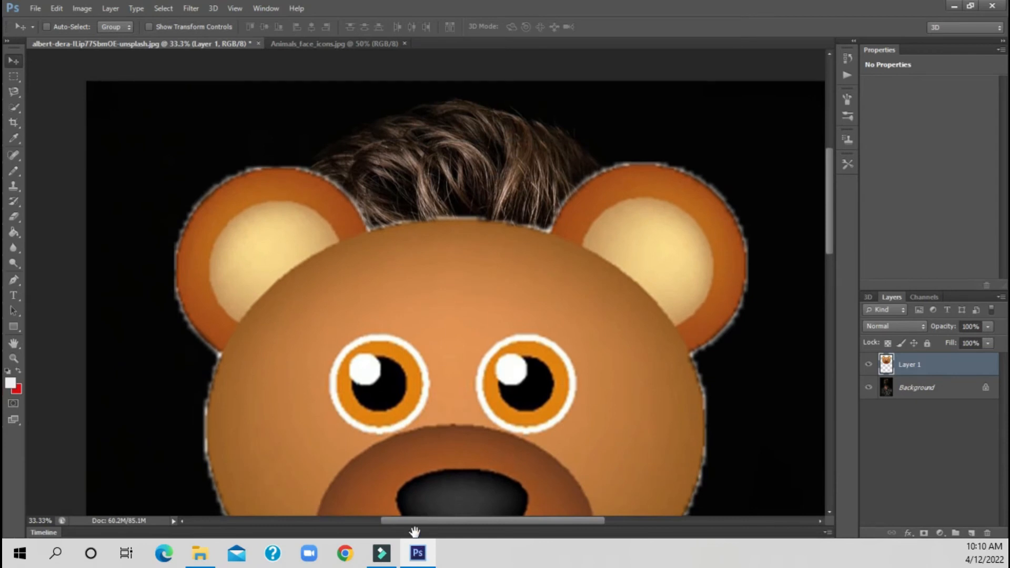
{"action": "scroll", "coordinate": [405, 257], "scroll_direction": "down", "scroll_amount": 10}
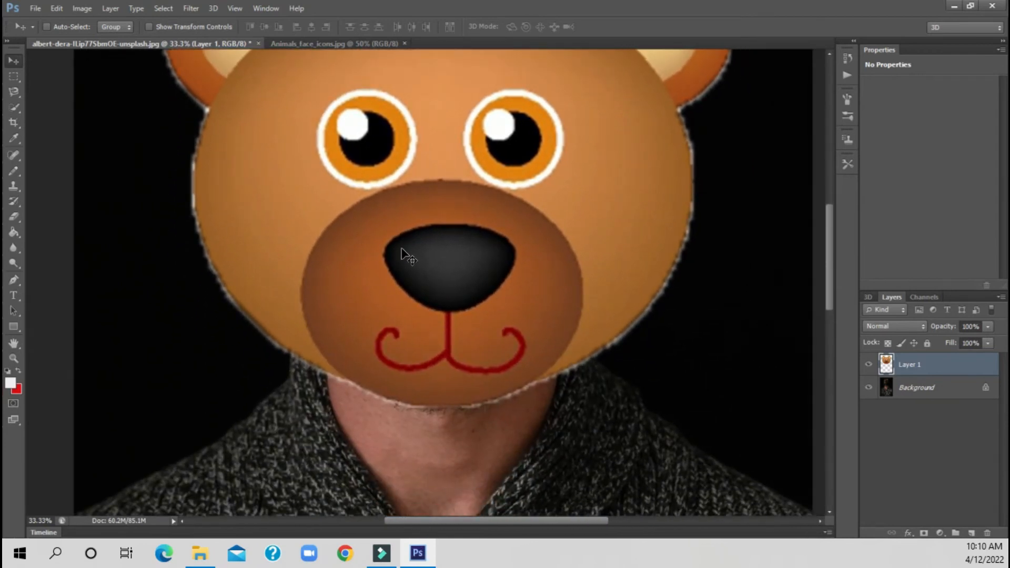
{"action": "scroll", "coordinate": [405, 256], "scroll_direction": "down", "scroll_amount": 4}
{"action": "scroll", "coordinate": [401, 247], "scroll_direction": "down", "scroll_amount": 1}
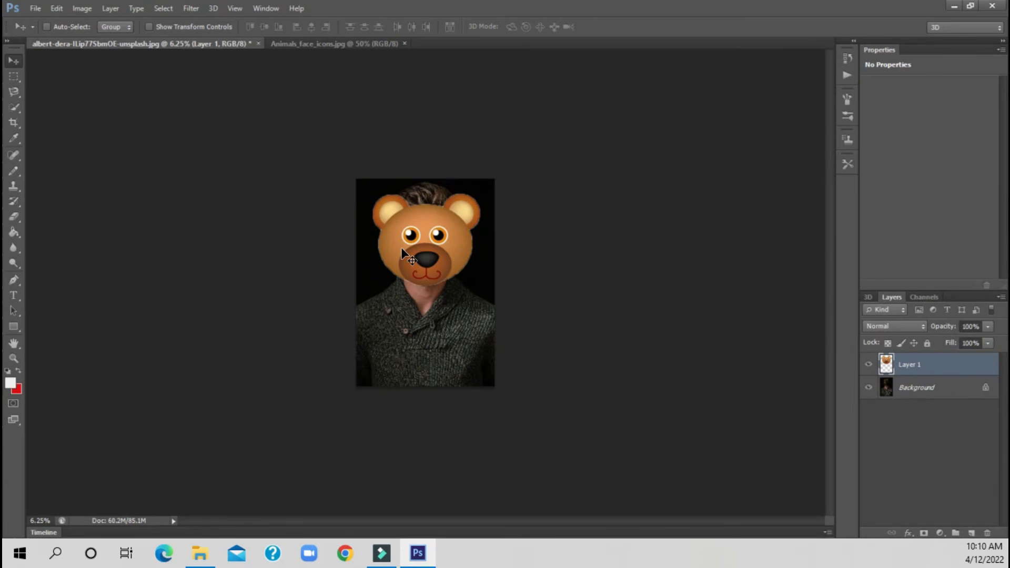
{"action": "scroll", "coordinate": [401, 247], "scroll_direction": "up", "scroll_amount": 3}
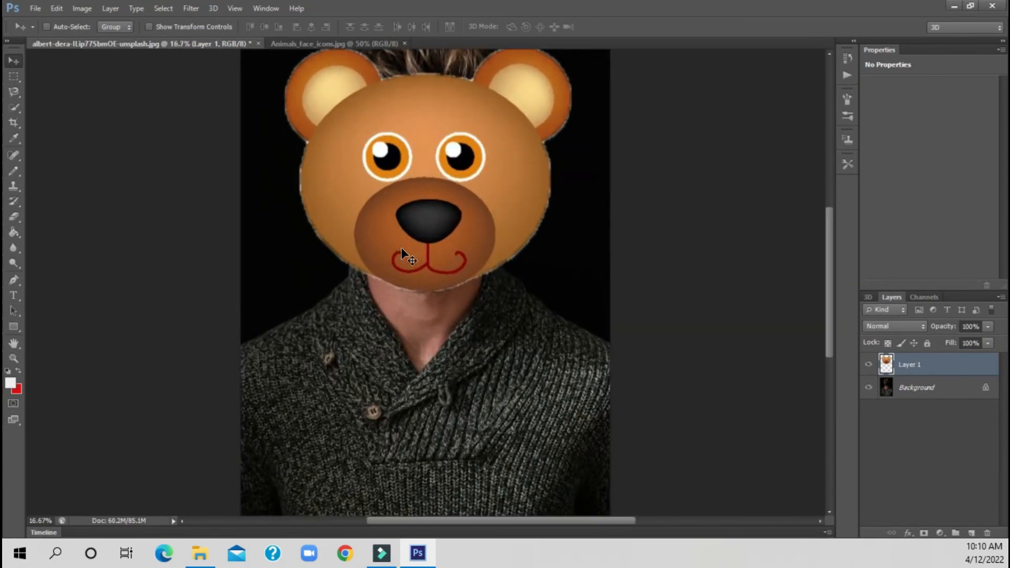
{"action": "scroll", "coordinate": [401, 248], "scroll_direction": "up", "scroll_amount": 1}
{"action": "scroll", "coordinate": [401, 247], "scroll_direction": "down", "scroll_amount": 1}
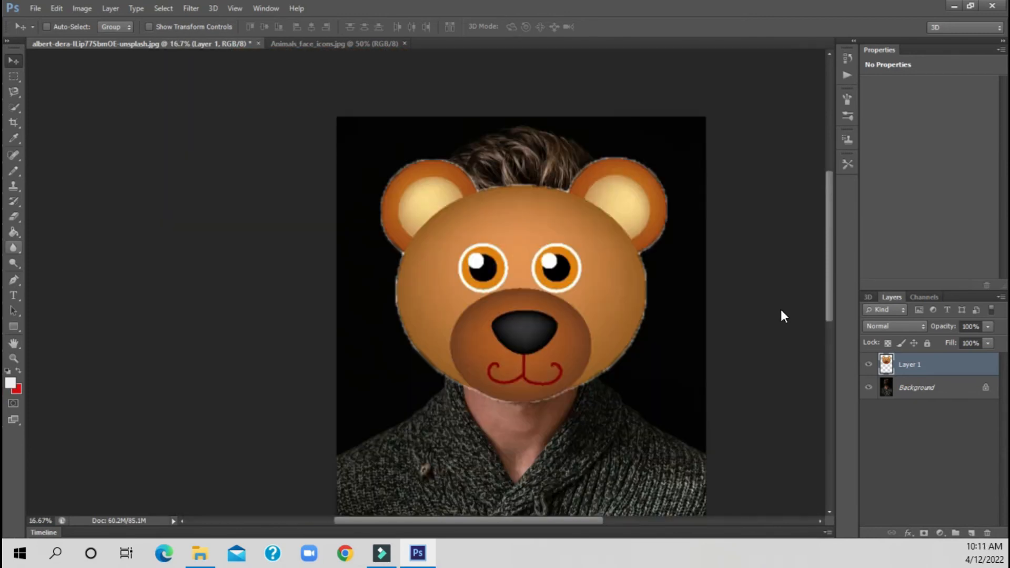
- Activate the Blur tool and examine the bear's cut-out edges around the cheeks, chin and ear at 50% magnification
{"action": "key", "text": "r"}
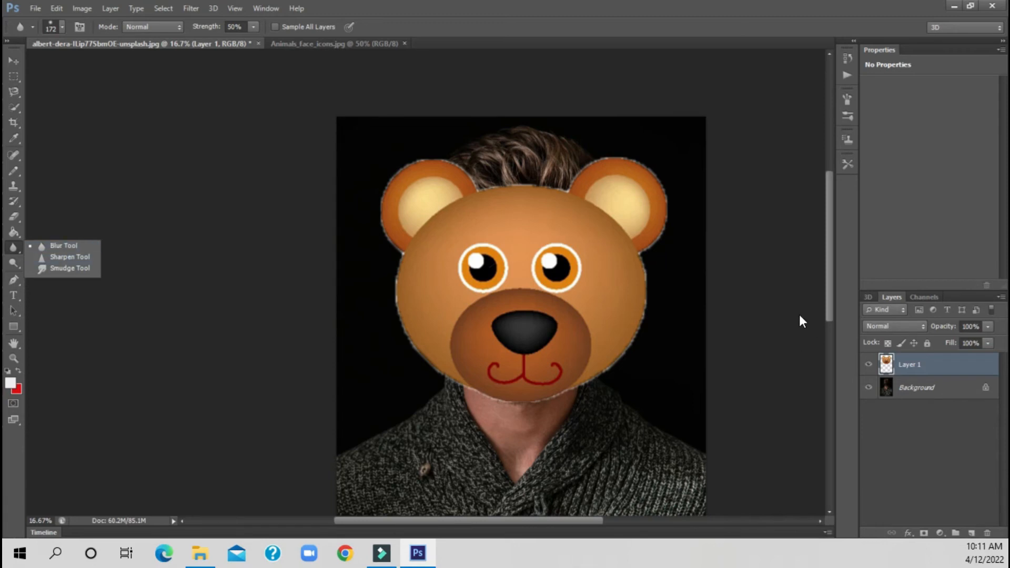
{"action": "left_click", "coordinate": [784, 312]}
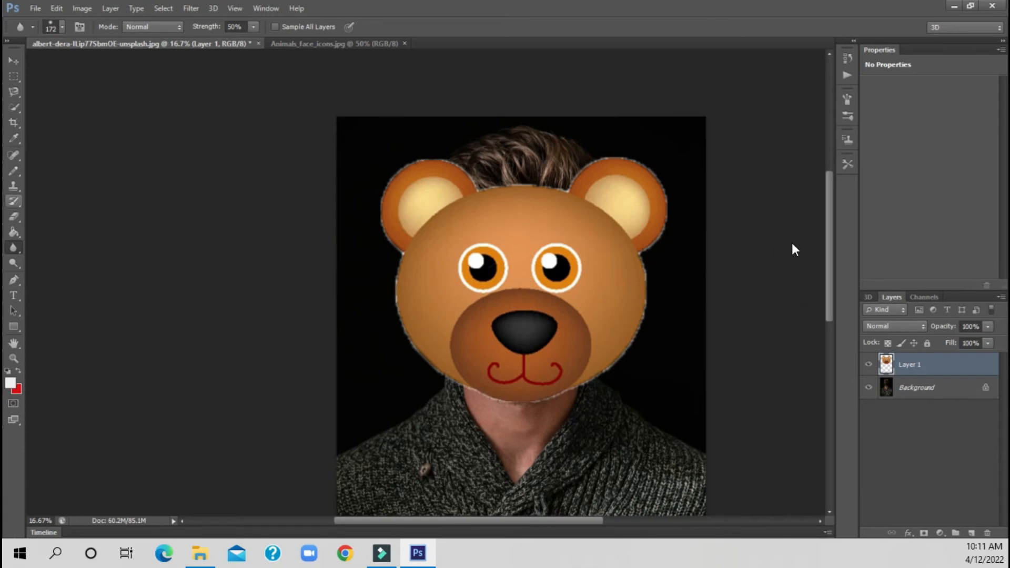
{"action": "scroll", "coordinate": [792, 245], "scroll_direction": "up", "scroll_amount": 3}
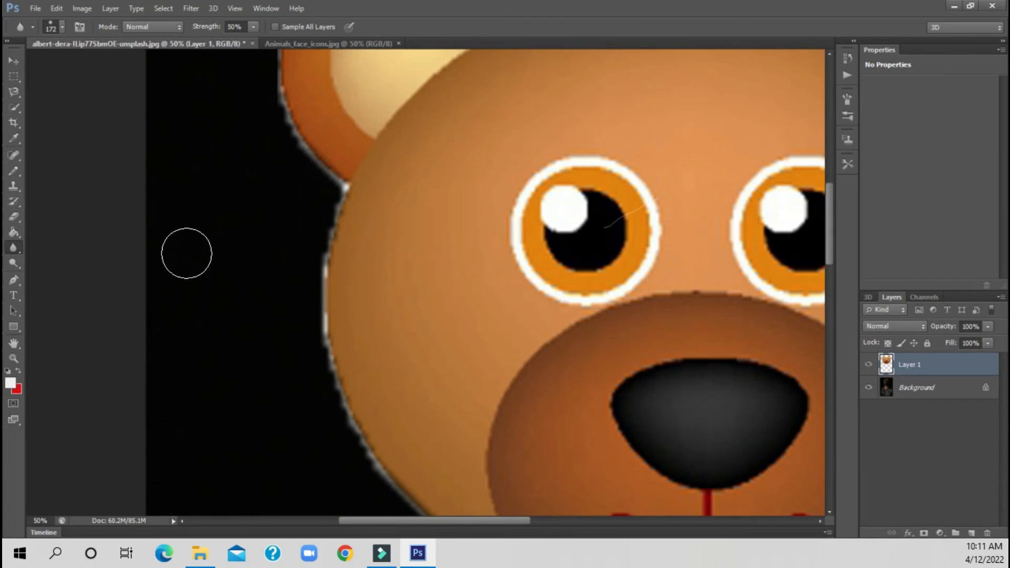
{"action": "left_click_drag", "start_coordinate": [182, 437], "coordinate": [128, 244]}
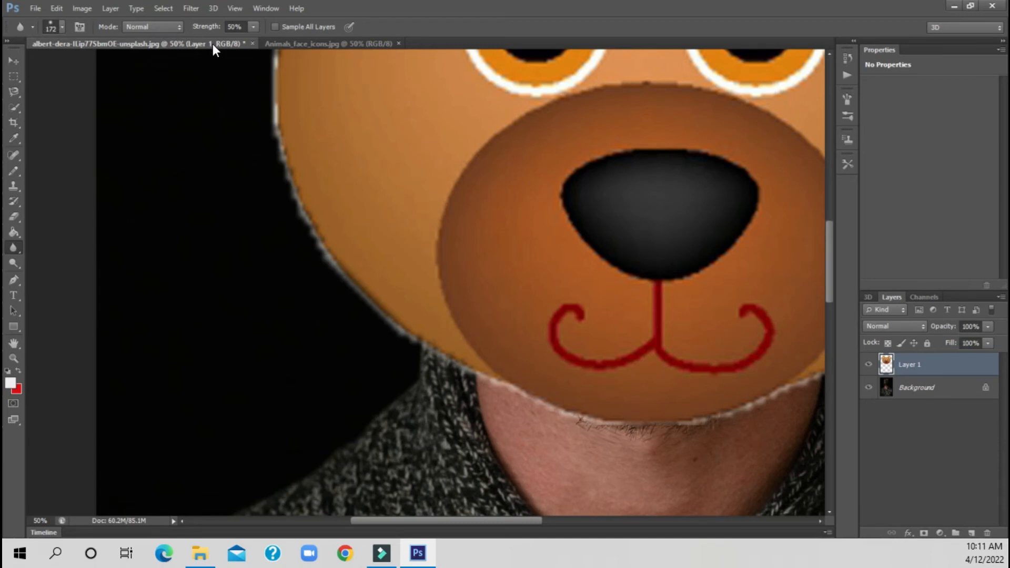
{"action": "key", "text": "Return"}
{"action": "key", "text": "shift+Tab"}
{"action": "key", "text": "Escape"}
{"action": "left_click_drag", "start_coordinate": [563, 520], "coordinate": [263, 467]}
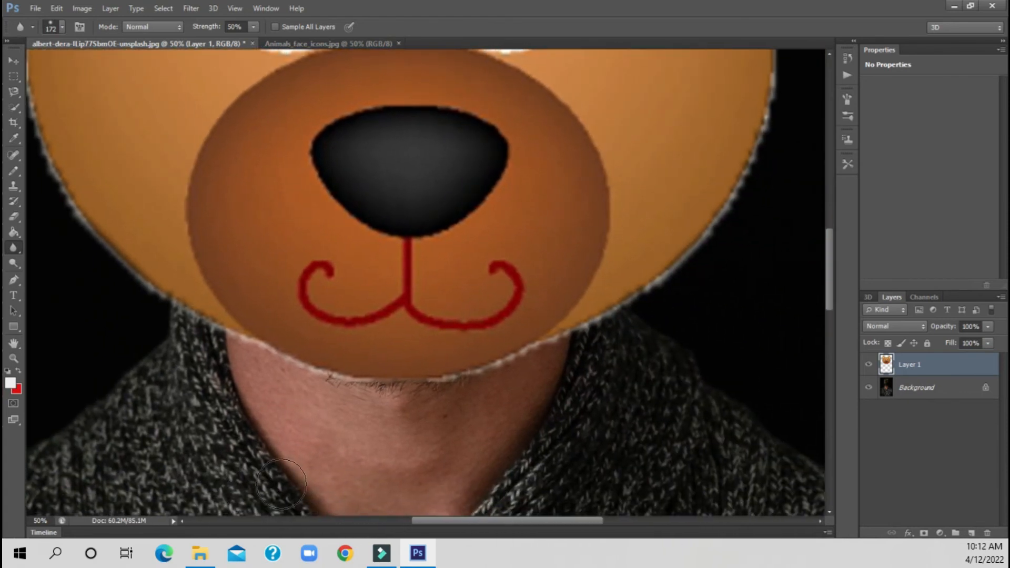
{"action": "scroll", "coordinate": [611, 338], "scroll_direction": "right", "scroll_amount": 2}
{"action": "scroll", "coordinate": [593, 373], "scroll_direction": "up", "scroll_amount": 5}
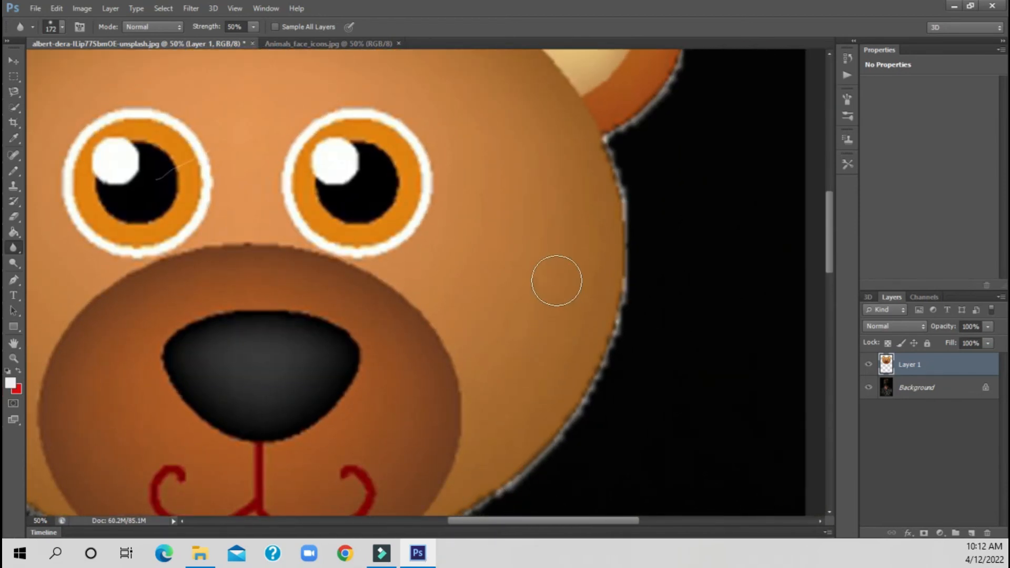
{"action": "key", "text": "space"}
{"action": "left_click_drag", "start_coordinate": [500, 179], "coordinate": [415, 473]}
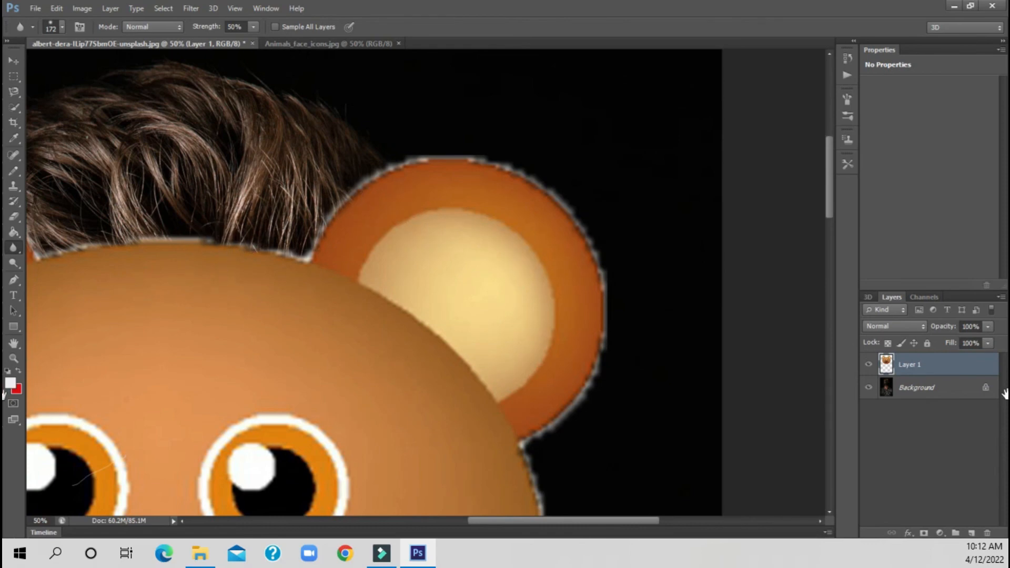
{"action": "key", "text": "ctrl+minus"}
{"action": "key", "text": "ctrl+minus"}
{"action": "key", "text": "ctrl+minus"}
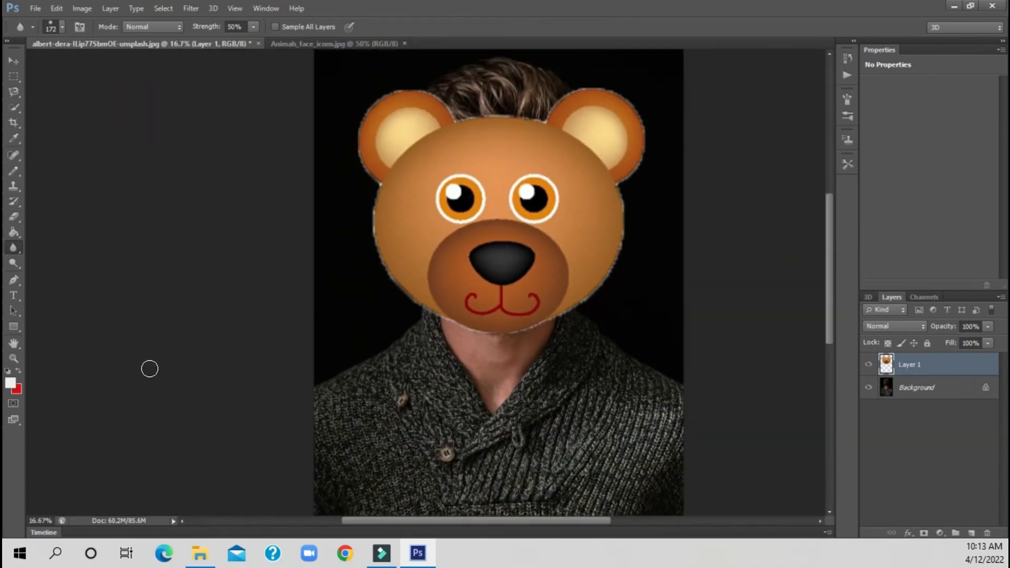
- Set the Blur tool's brush size to 5000 px and its hardness to 1%
{"action": "mouse_move", "coordinate": [194, 241]}
{"action": "left_mouse_down"}
{"action": "mouse_move", "coordinate": [45, 427]}
{"action": "mouse_move", "coordinate": [77, 340]}
{"action": "left_mouse_up"}
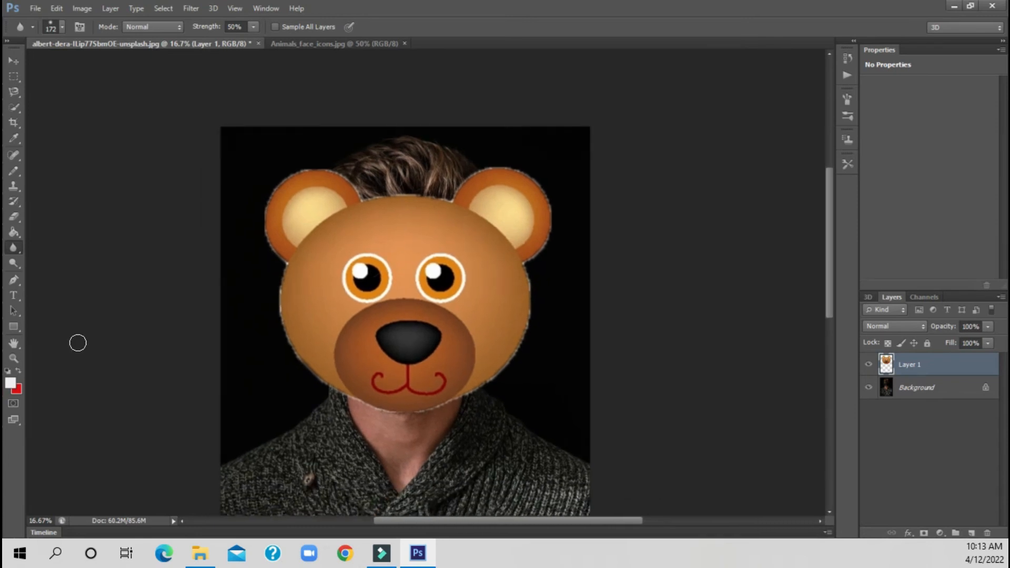
{"action": "right_click", "coordinate": [64, 270]}
{"action": "type", "text": "319"}
{"action": "key", "text": "Return"}
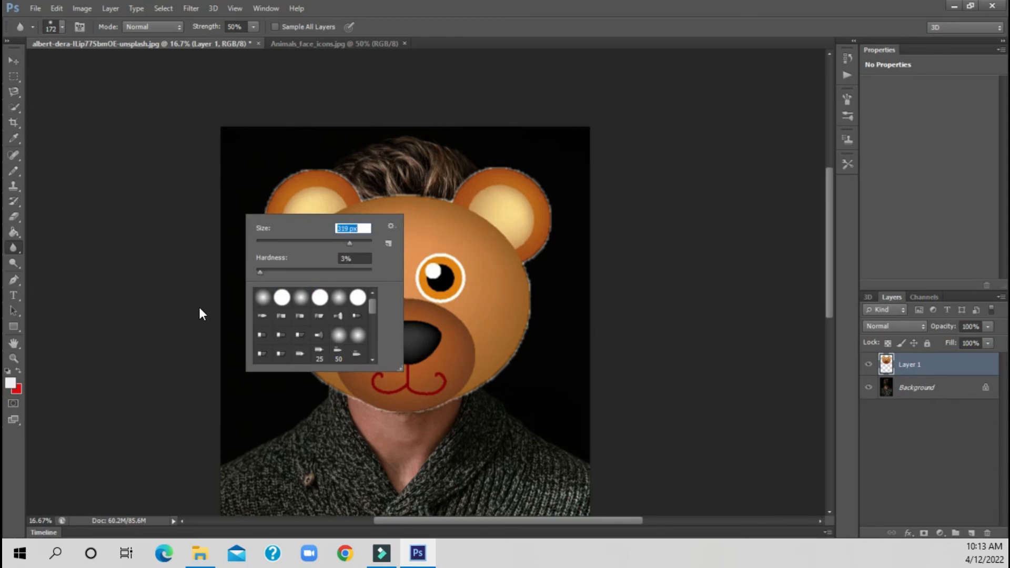
{"action": "type", "text": "432"}
{"action": "key", "text": "Return"}
{"action": "type", "text": "370"}
{"action": "key", "text": "Return"}
{"action": "type", "text": "5000"}
{"action": "key", "text": "Return"}
{"action": "key", "text": "Tab"}
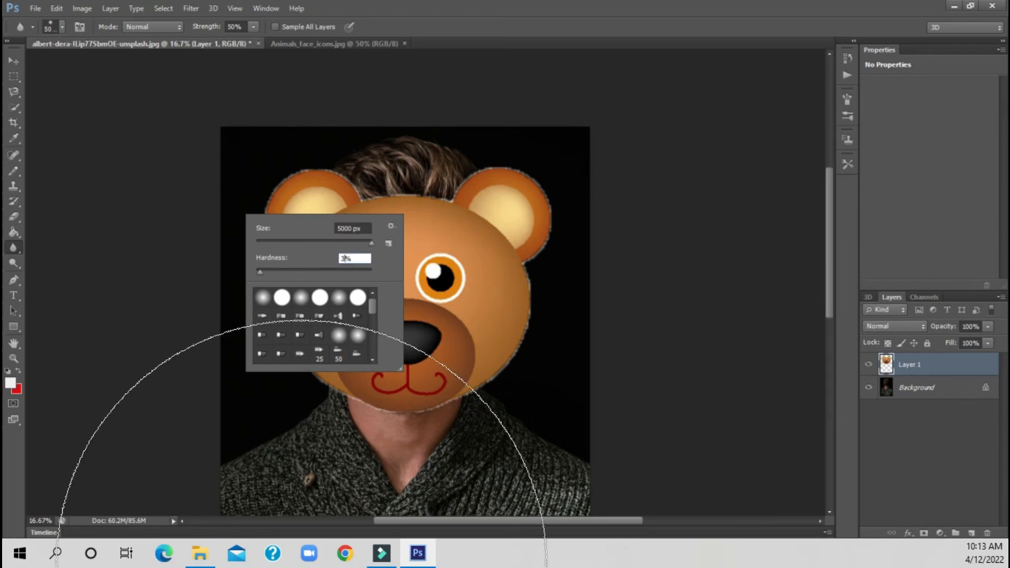
{"action": "key", "text": "Down"}
{"action": "key", "text": "Down"}
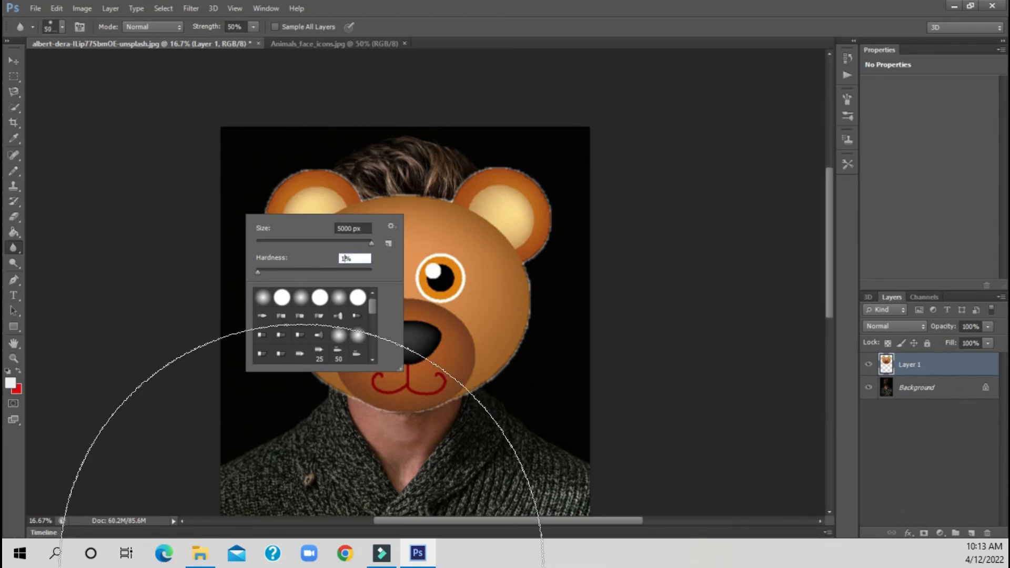
{"action": "key", "text": "Return"}
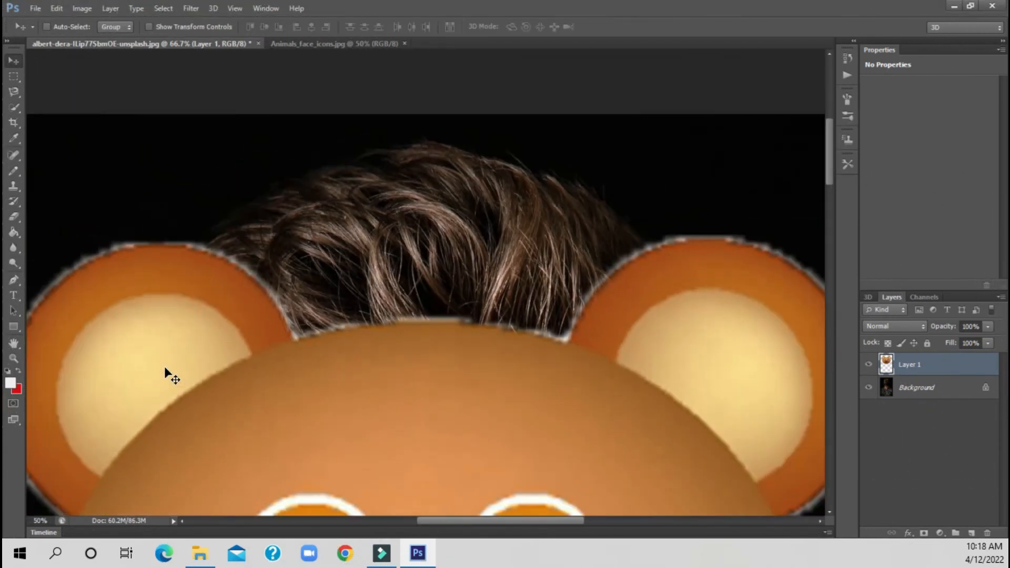
- Inspect the bear composite from the hair down to the sweater, including the eyes and nose at 50% magnification
{"action": "key", "text": "ctrl+minus"}
{"action": "key", "text": "ctrl+minus"}
{"action": "key", "text": "ctrl+minus"}
{"action": "key", "text": "ctrl+minus"}
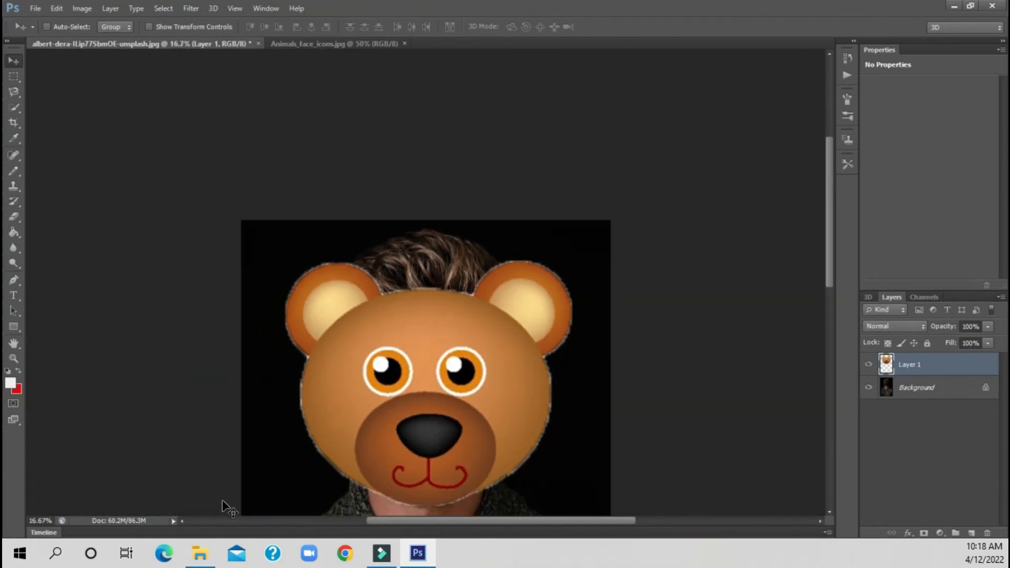
{"action": "left_click_drag", "start_coordinate": [111, 482], "coordinate": [124, 354]}
{"action": "scroll", "coordinate": [121, 399], "scroll_direction": "down", "scroll_amount": 1}
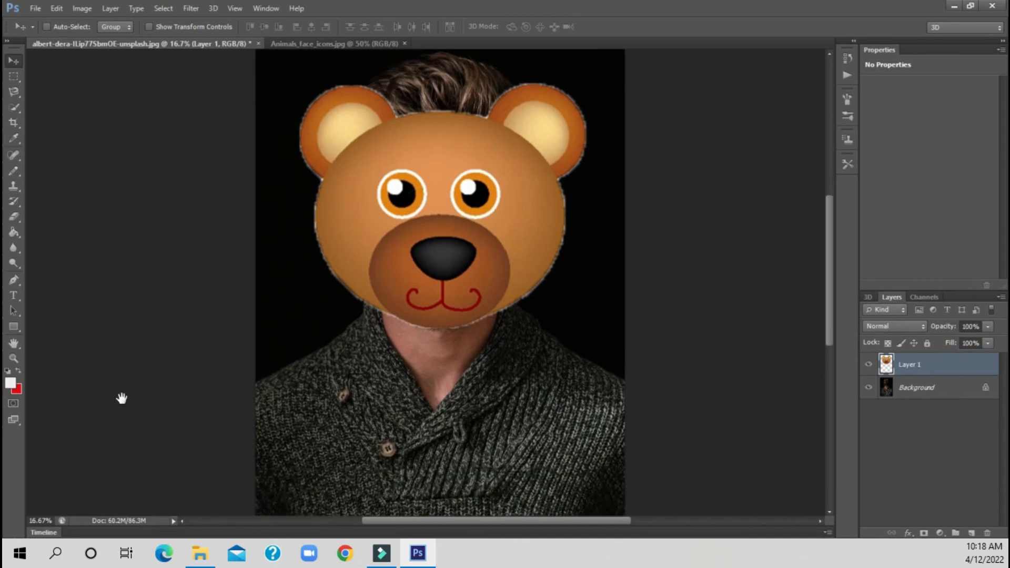
{"action": "scroll", "coordinate": [126, 458], "scroll_direction": "down", "scroll_amount": 3}
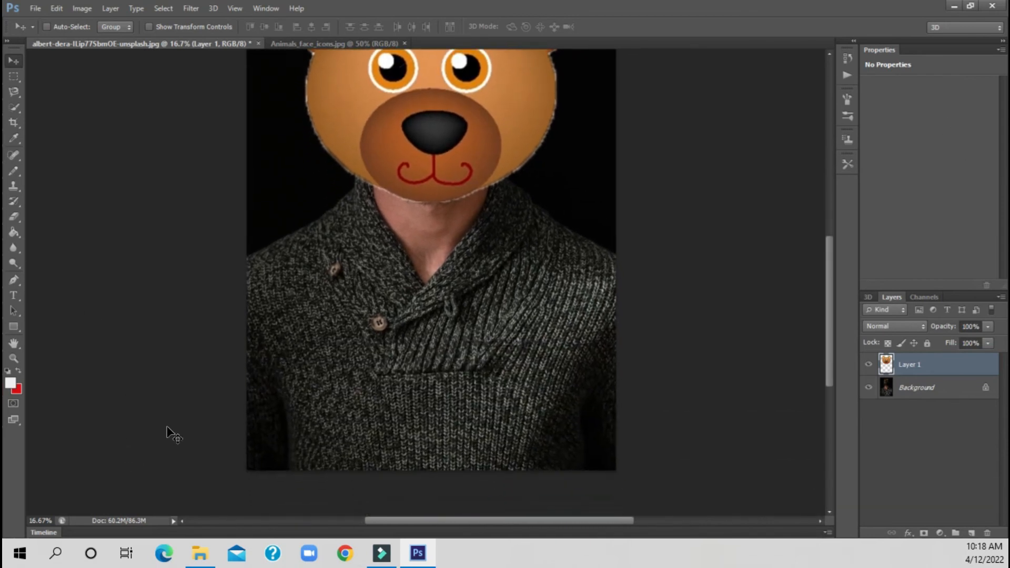
{"action": "left_click_drag", "start_coordinate": [312, 263], "coordinate": [273, 455]}
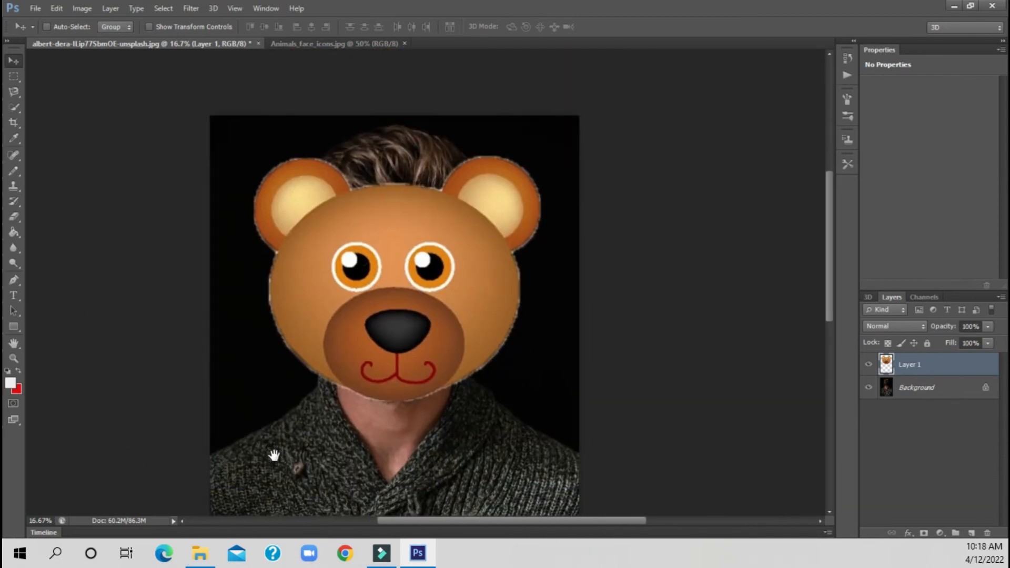
{"action": "key", "text": "ctrl+plus"}
{"action": "key", "text": "ctrl+plus"}
{"action": "key", "text": "ctrl+plus"}
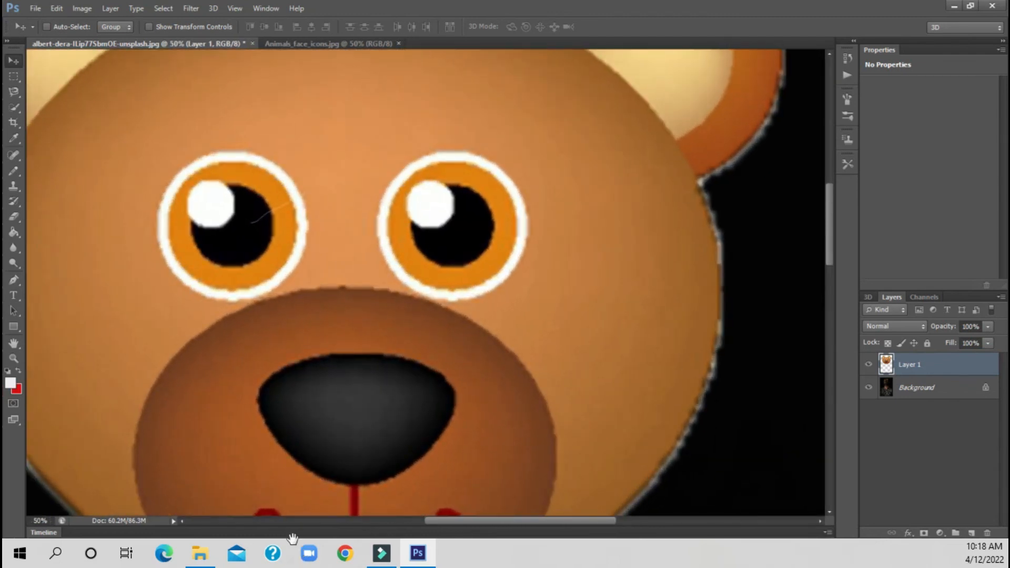
{"action": "left_click_drag", "start_coordinate": [292, 539], "coordinate": [332, 434]}
{"action": "key", "text": "ctrl+minus"}
{"action": "key", "text": "ctrl+minus"}
{"action": "key", "text": "ctrl+minus"}
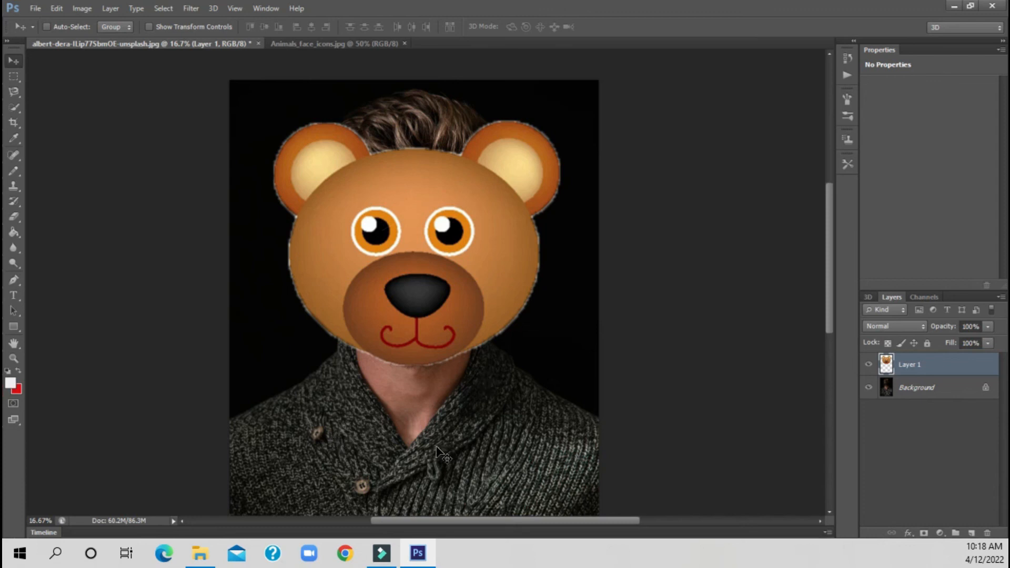
- Shift the bear face slightly left over the man's neck and rotate it about -0.43° with Free Transform, keeping its size
{"action": "key", "text": "ctrl+t"}
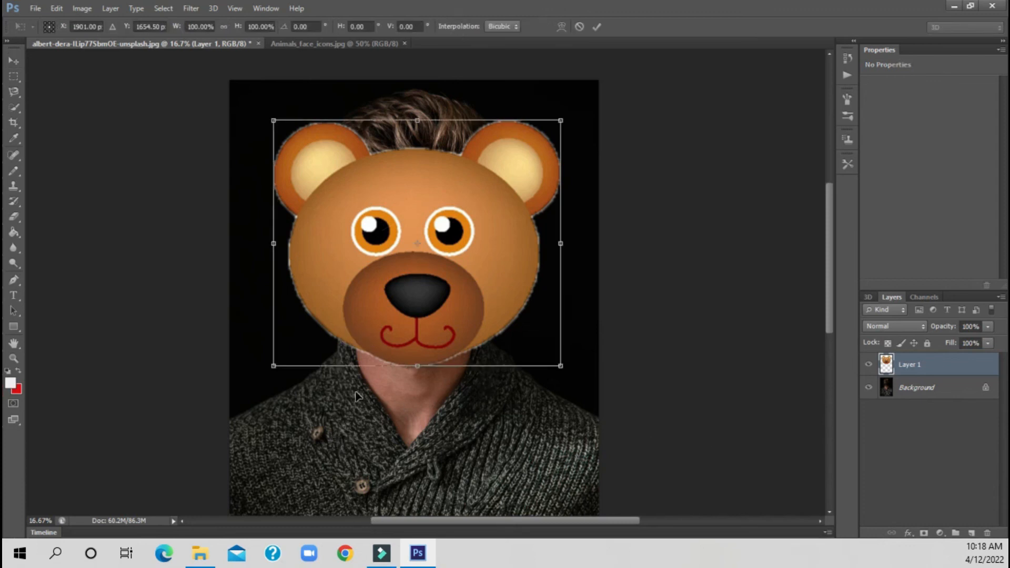
{"action": "mouse_move", "coordinate": [473, 467]}
{"action": "left_mouse_down"}
{"action": "mouse_move", "coordinate": [502, 463]}
{"action": "mouse_move", "coordinate": [491, 471]}
{"action": "left_mouse_up"}
{"action": "left_click_drag", "start_coordinate": [396, 402], "coordinate": [390, 407]}
{"action": "left_click_drag", "start_coordinate": [472, 466], "coordinate": [468, 477]}
{"action": "left_click_drag", "start_coordinate": [572, 365], "coordinate": [575, 361]}
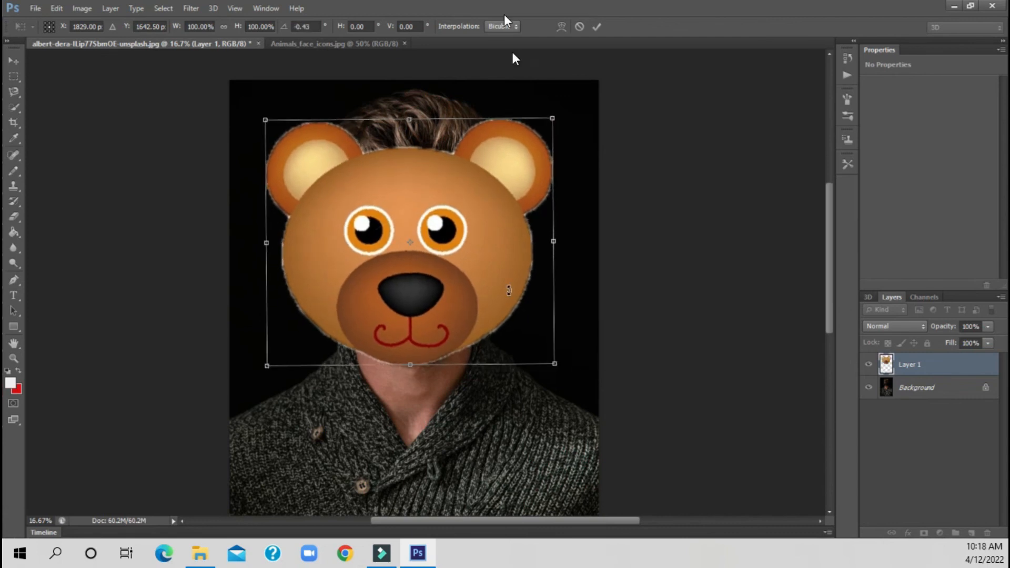
{"action": "key", "text": "Return"}
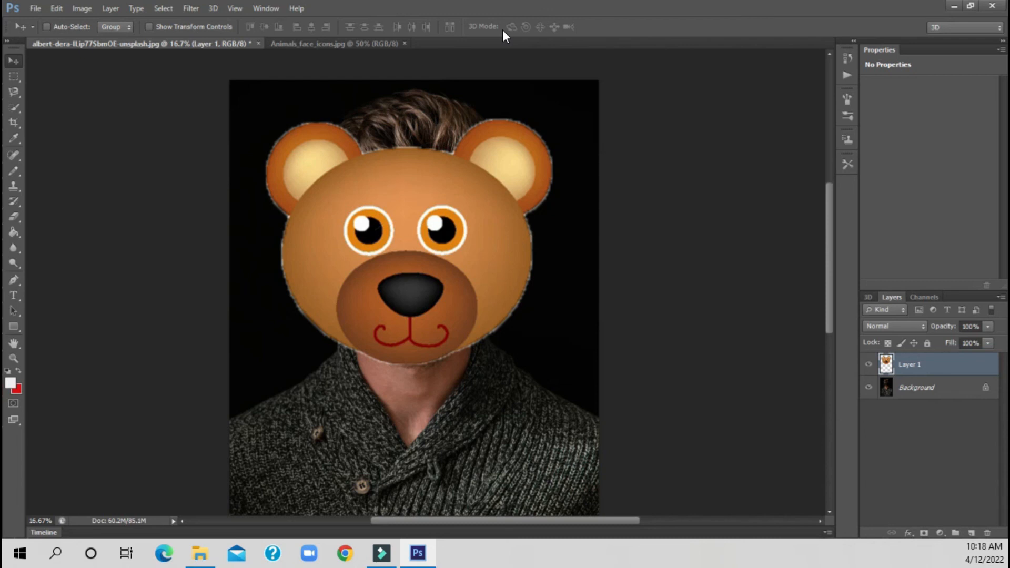
- Review the repositioned bear on the portrait, look at the donkey project folder in File Explorer, and return to Photoshop
{"action": "scroll", "coordinate": [479, 287], "scroll_direction": "down", "scroll_amount": 5}
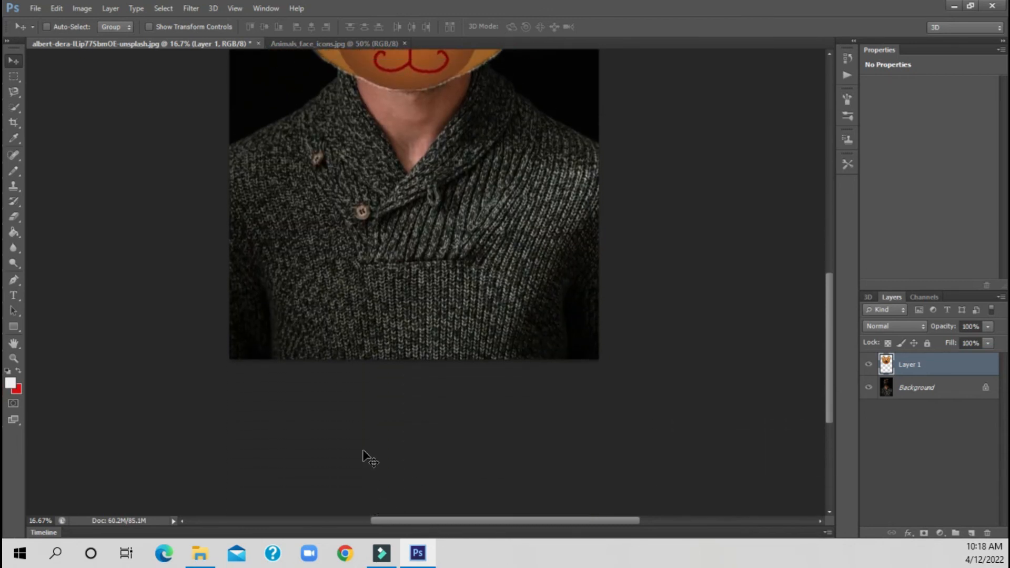
{"action": "scroll", "coordinate": [367, 462], "scroll_direction": "up", "scroll_amount": 4}
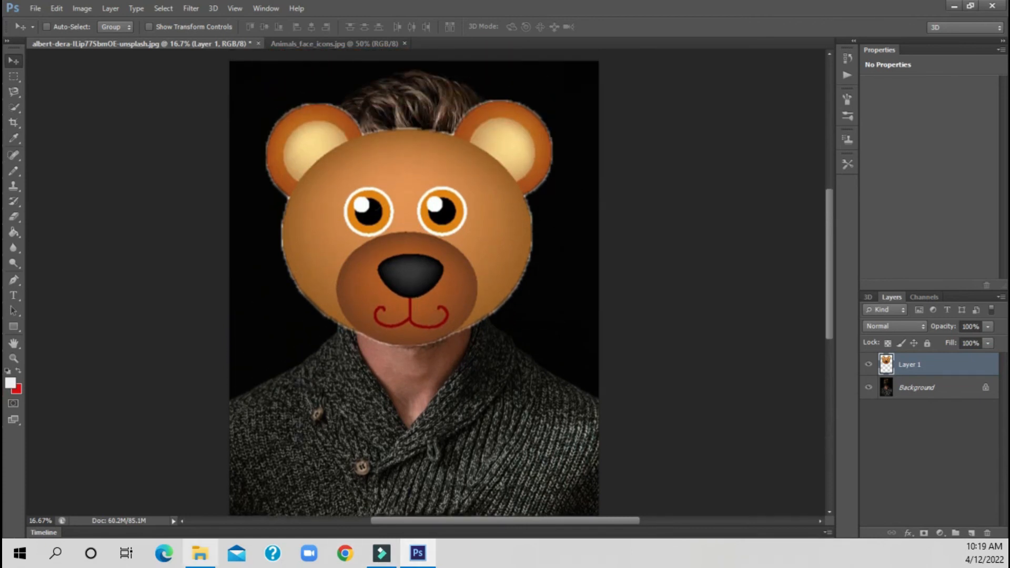
{"action": "left_click", "coordinate": [200, 553]}
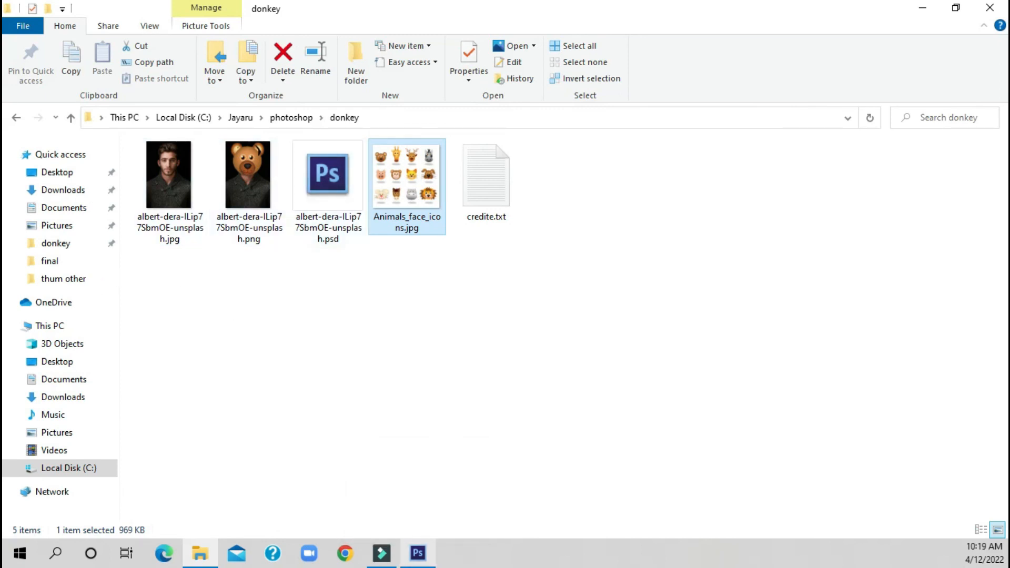
{"action": "left_click", "coordinate": [417, 553]}
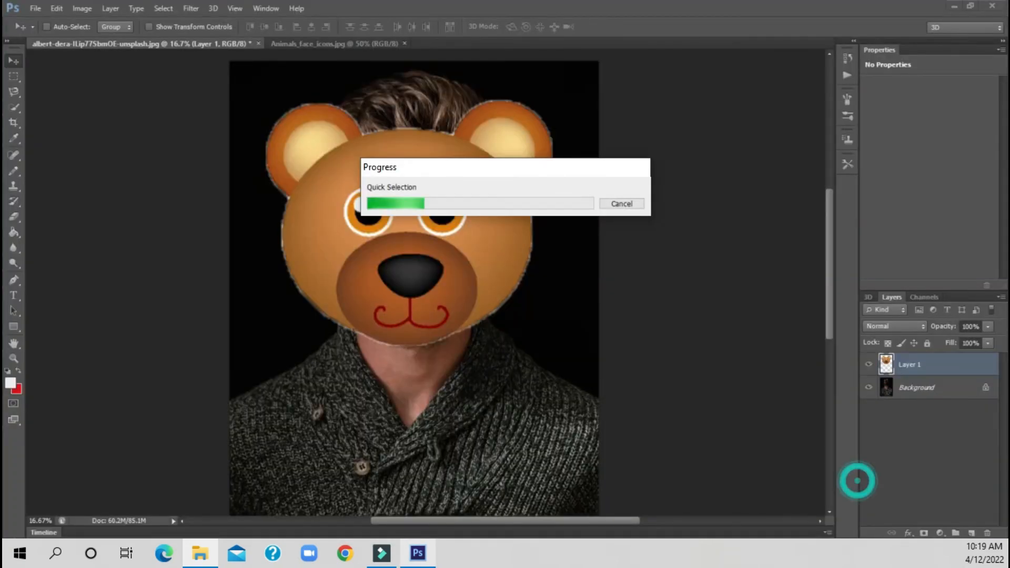